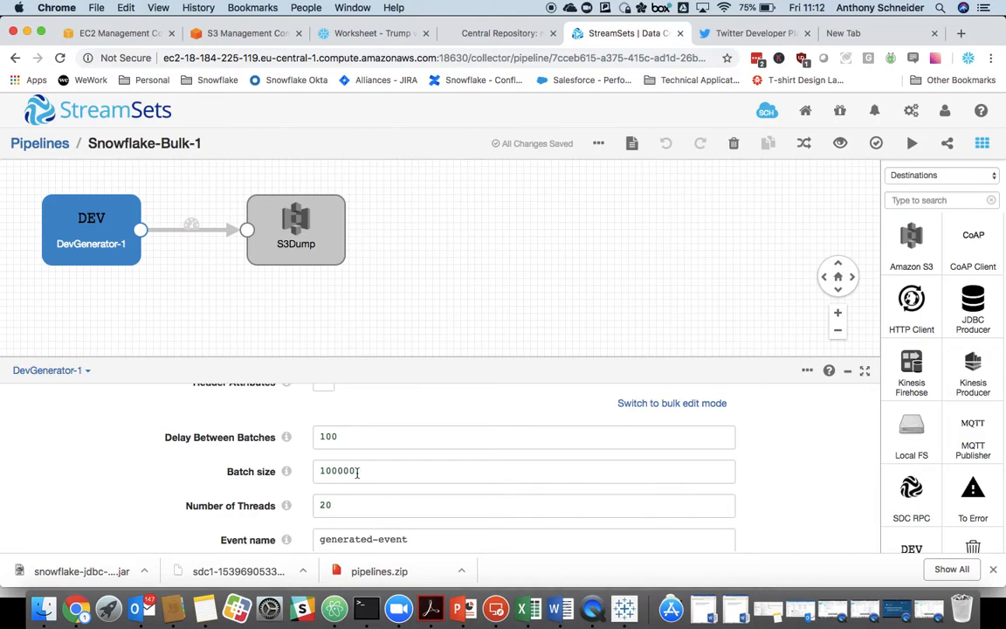
- Review the Amazon S3 settings of the S3Dump destination, including its bucket, partition prefix and object name prefix
{"action": "left_click", "coordinate": [281, 210]}
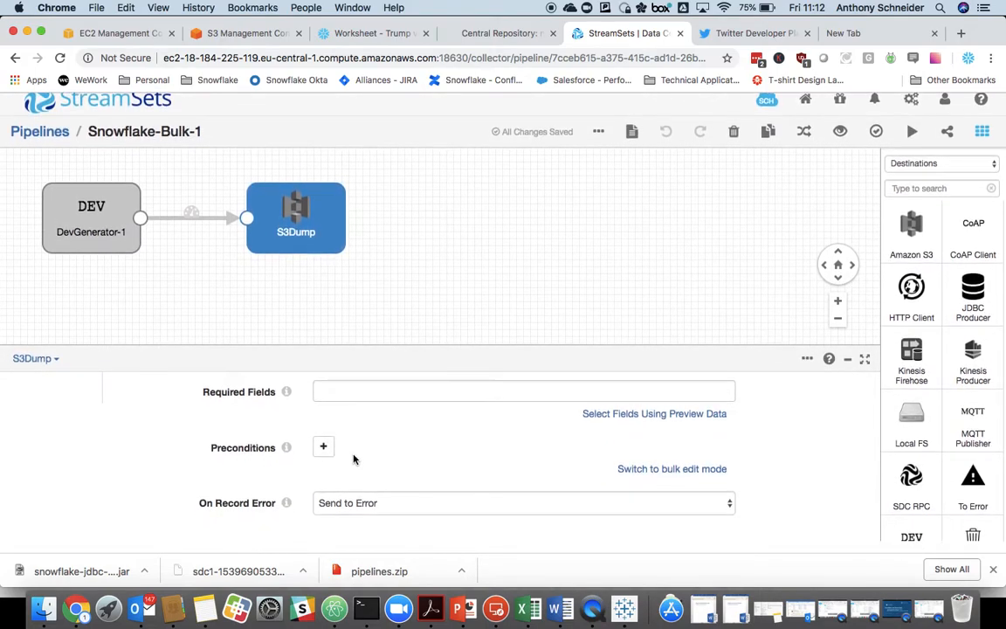
{"action": "scroll", "coordinate": [241, 423], "scroll_direction": "up", "scroll_amount": 3}
{"action": "left_click", "coordinate": [211, 413]}
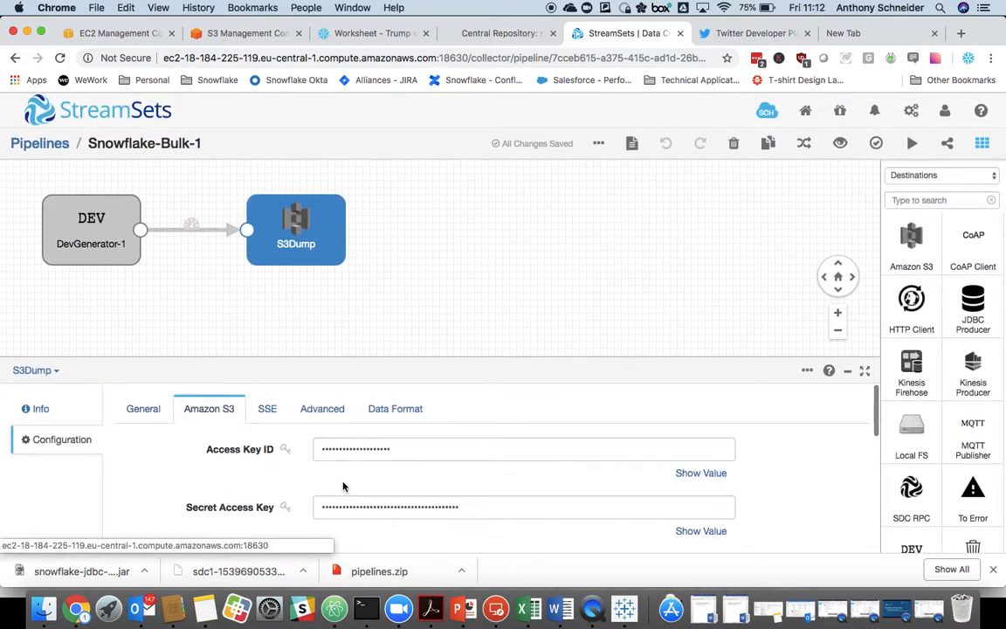
{"action": "scroll", "coordinate": [343, 486], "scroll_direction": "down", "scroll_amount": 1}
{"action": "scroll", "coordinate": [344, 485], "scroll_direction": "down", "scroll_amount": 5}
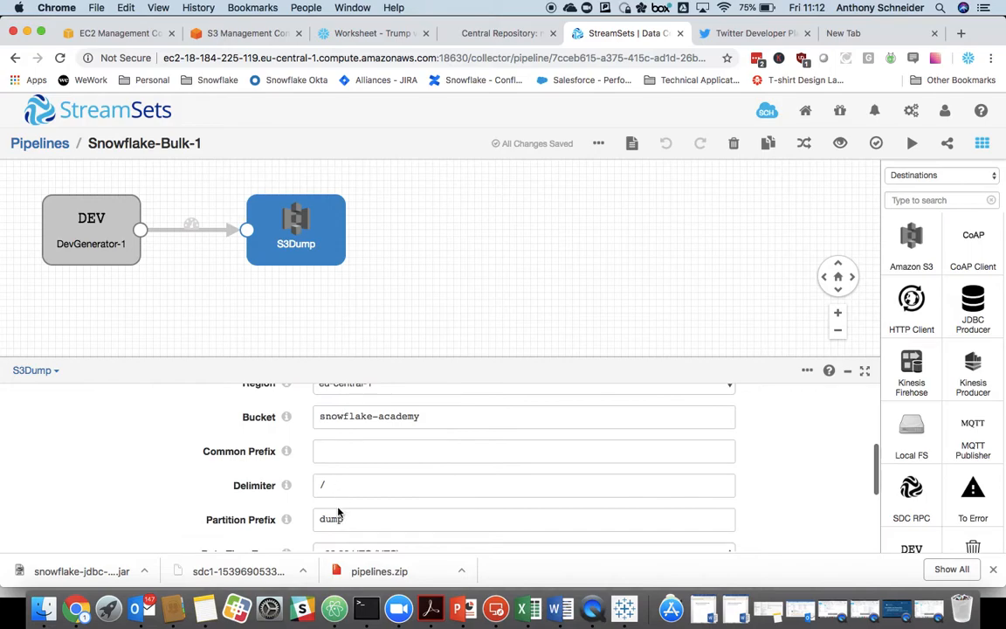
{"action": "scroll", "coordinate": [344, 489], "scroll_direction": "down", "scroll_amount": 5}
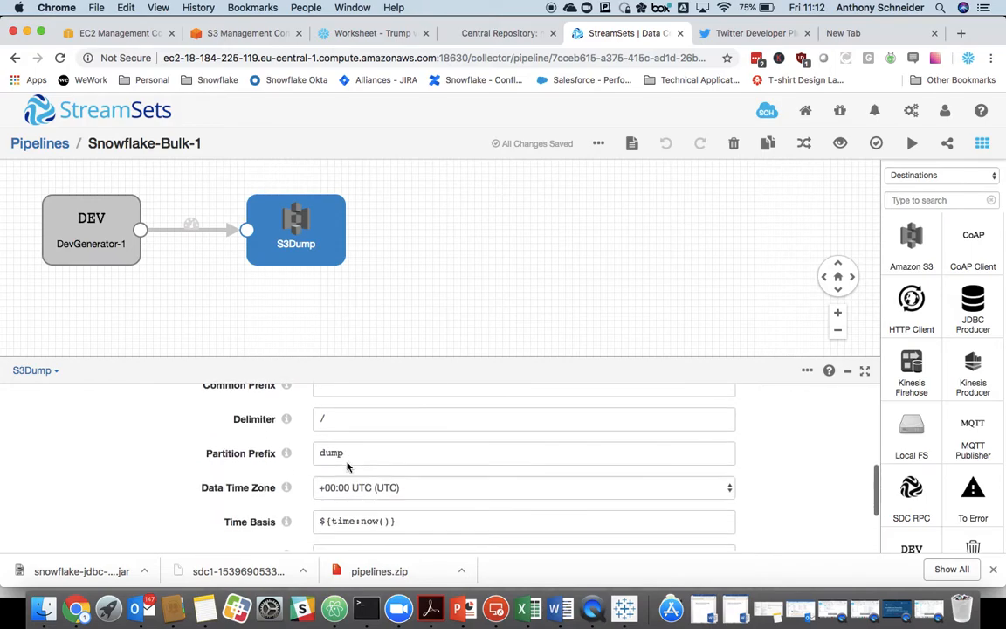
{"action": "scroll", "coordinate": [348, 467], "scroll_direction": "down", "scroll_amount": 1}
{"action": "scroll", "coordinate": [349, 467], "scroll_direction": "up", "scroll_amount": 1}
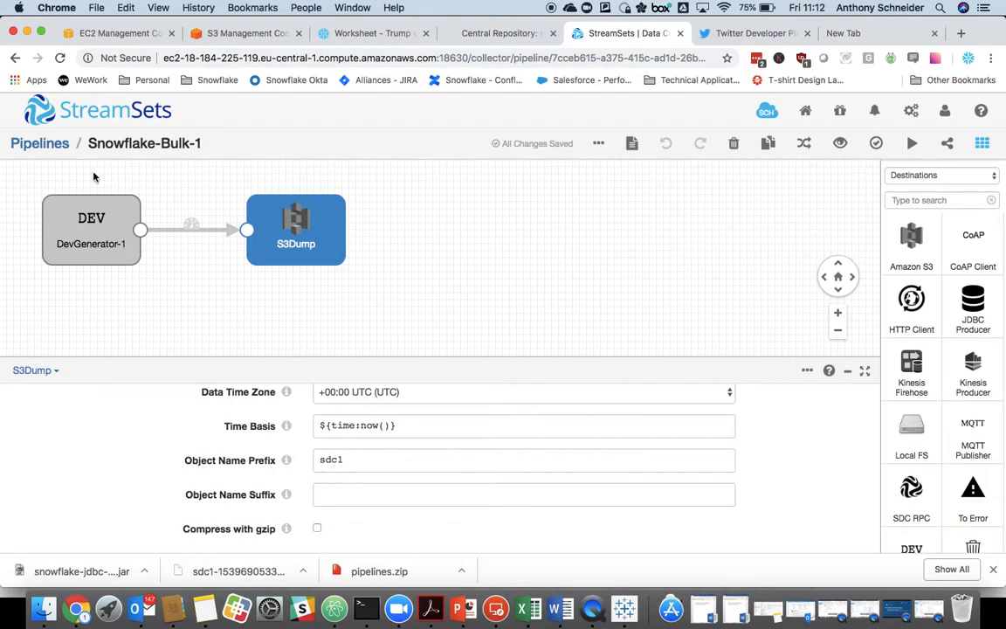
- Open the Snowflake-Bulk-2 pipeline and look through its general configuration
{"action": "left_click", "coordinate": [44, 148]}
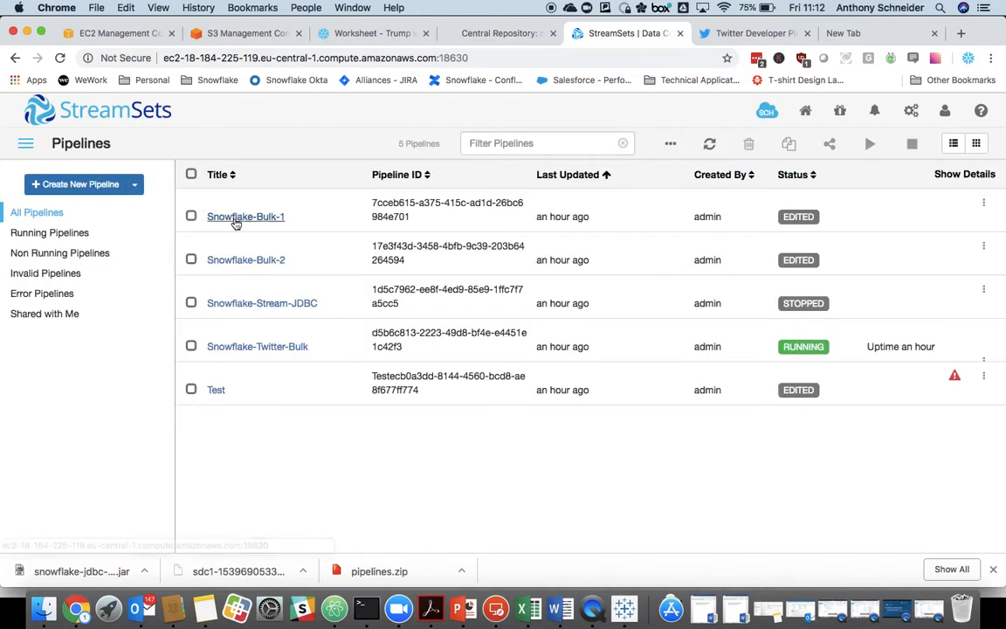
{"action": "left_click", "coordinate": [246, 260]}
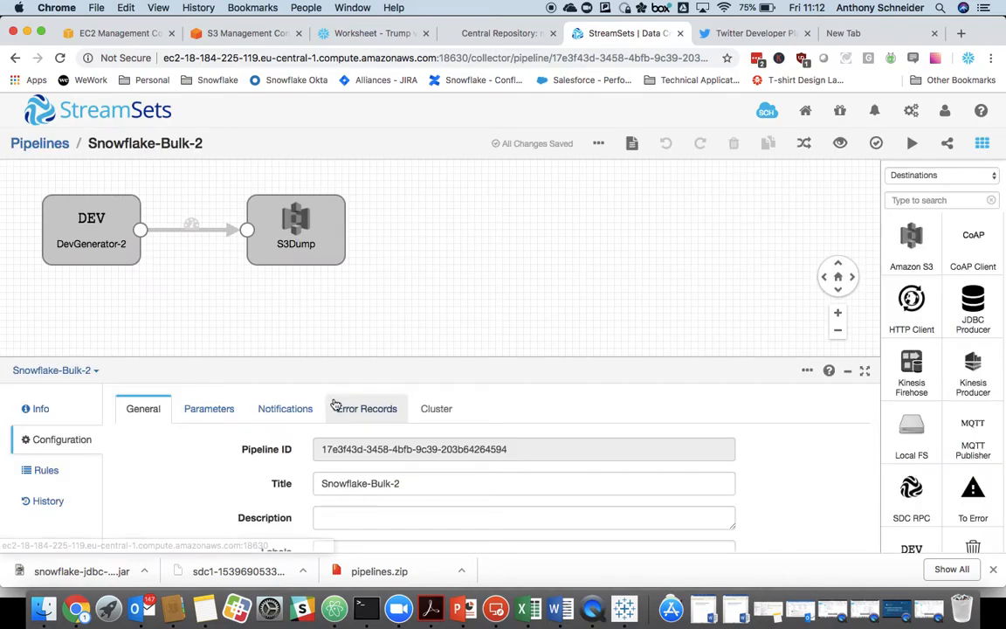
{"action": "scroll", "coordinate": [359, 472], "scroll_direction": "down", "scroll_amount": 5}
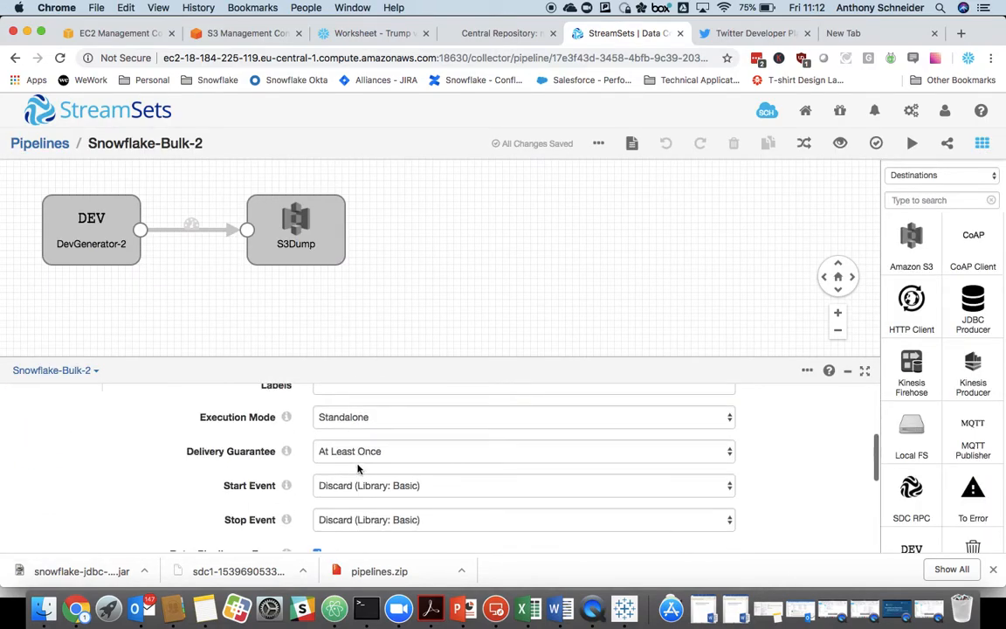
{"action": "scroll", "coordinate": [329, 406], "scroll_direction": "up", "scroll_amount": 5}
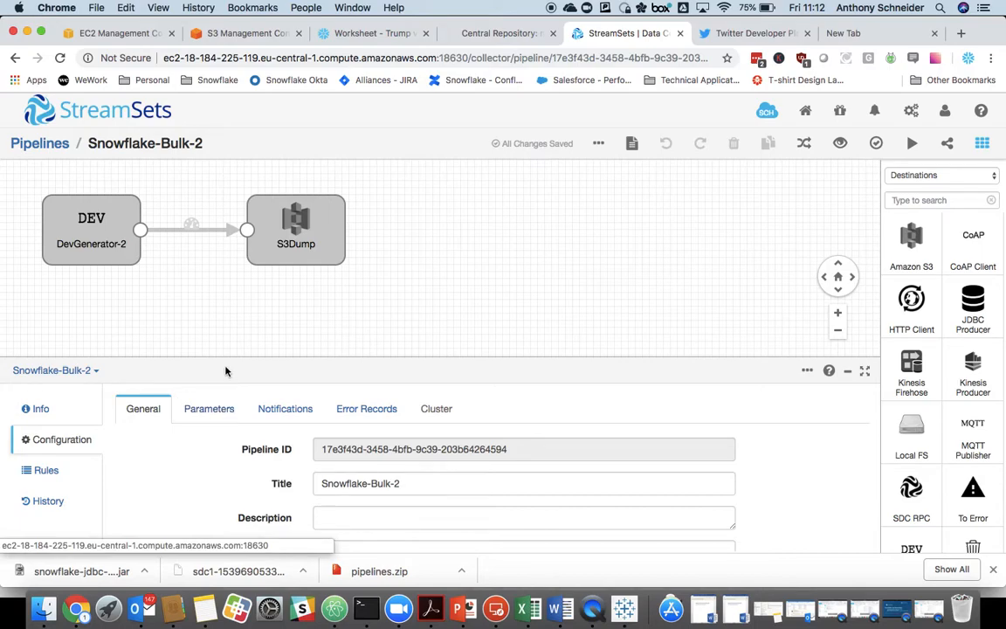
- Review the Amazon S3 settings of S3Dump in Snowflake-Bulk-2, including the object name prefix, and the batch and thread settings of DevGenerator-2
{"action": "left_click", "coordinate": [268, 213]}
{"action": "left_click", "coordinate": [213, 409]}
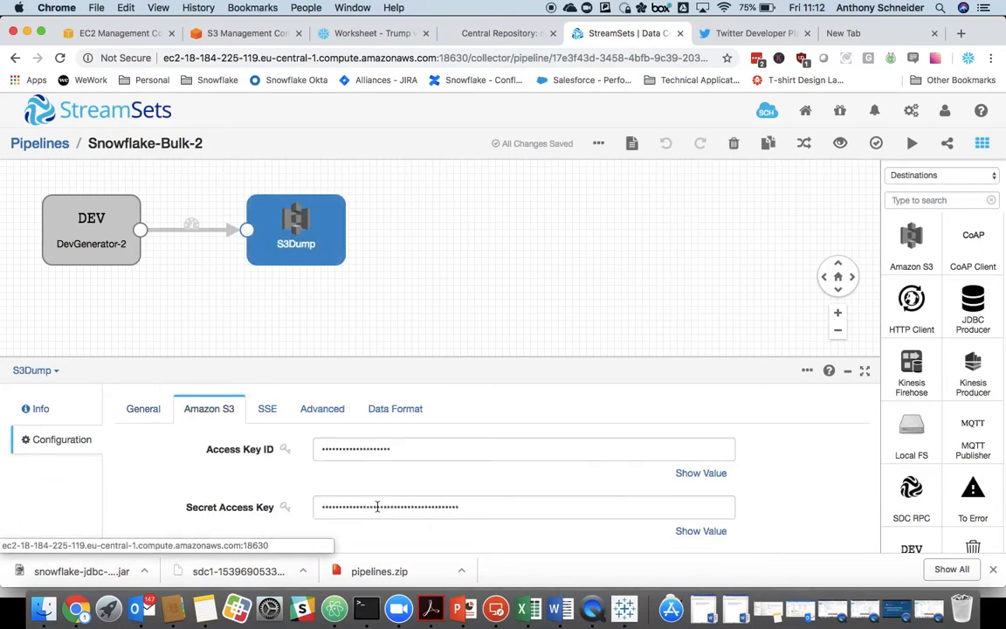
{"action": "scroll", "coordinate": [378, 504], "scroll_direction": "down", "scroll_amount": 5}
{"action": "scroll", "coordinate": [377, 503], "scroll_direction": "down", "scroll_amount": 5}
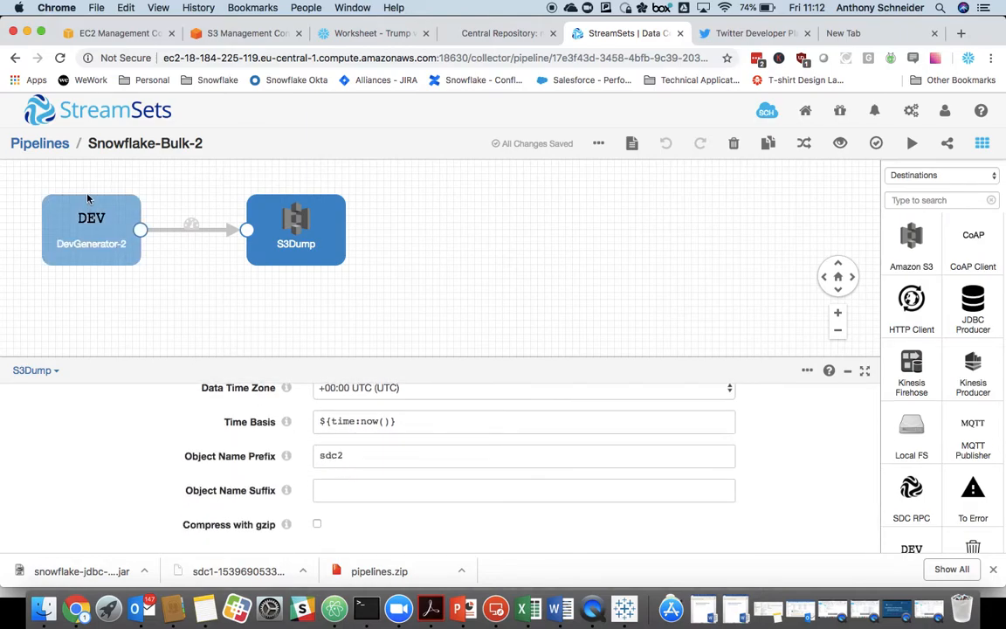
{"action": "left_click", "coordinate": [92, 219]}
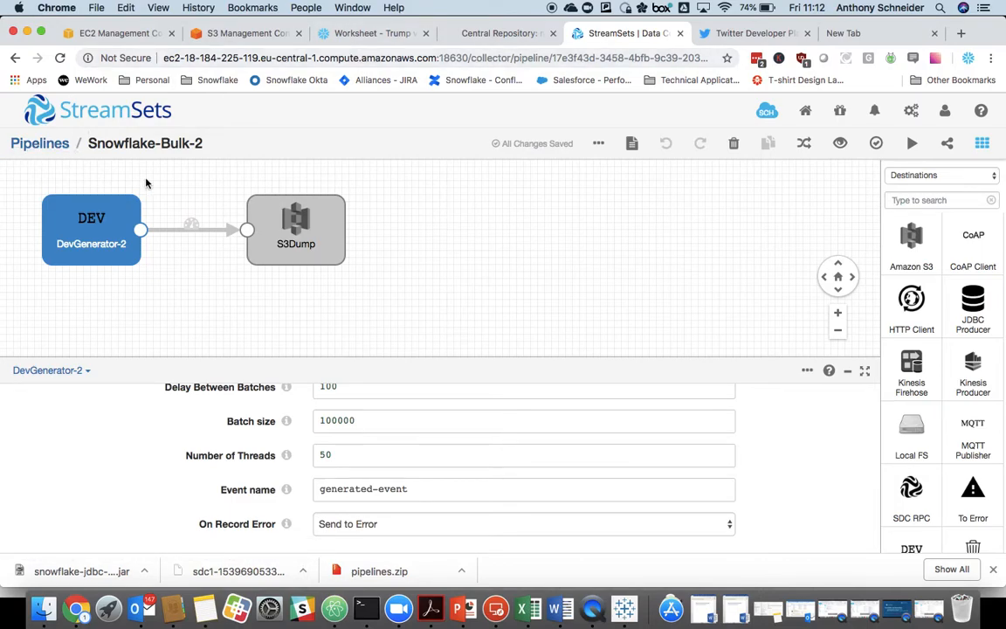
- In Snowflake's Streaming-Test worksheet, create the transient table test_table_2 with an integer num column and ins_time timestamp_ltz defaulting to current_timestamp()
{"action": "left_click", "coordinate": [384, 35]}
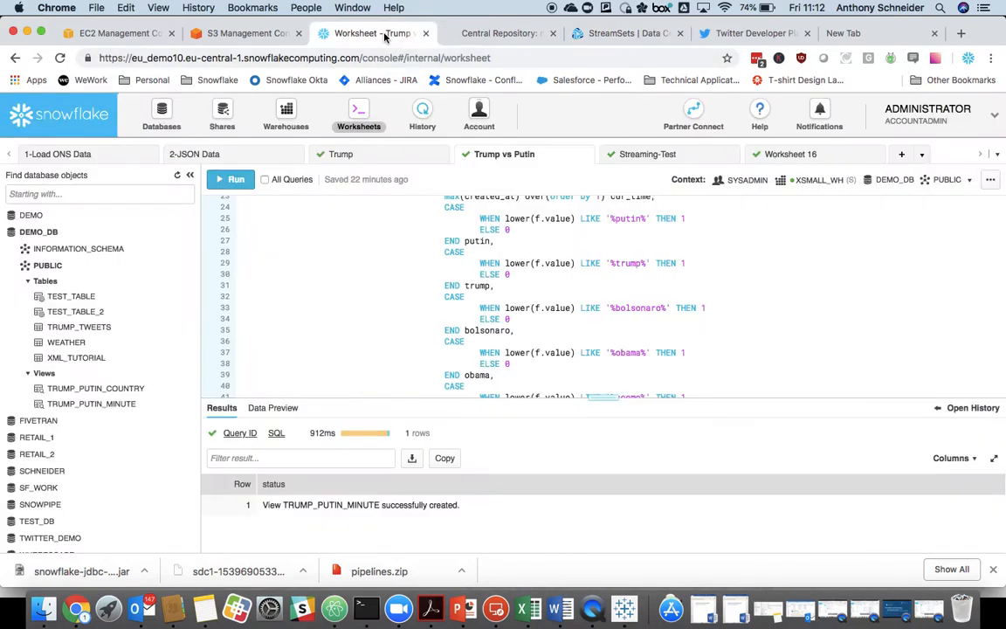
{"action": "left_click", "coordinate": [646, 154]}
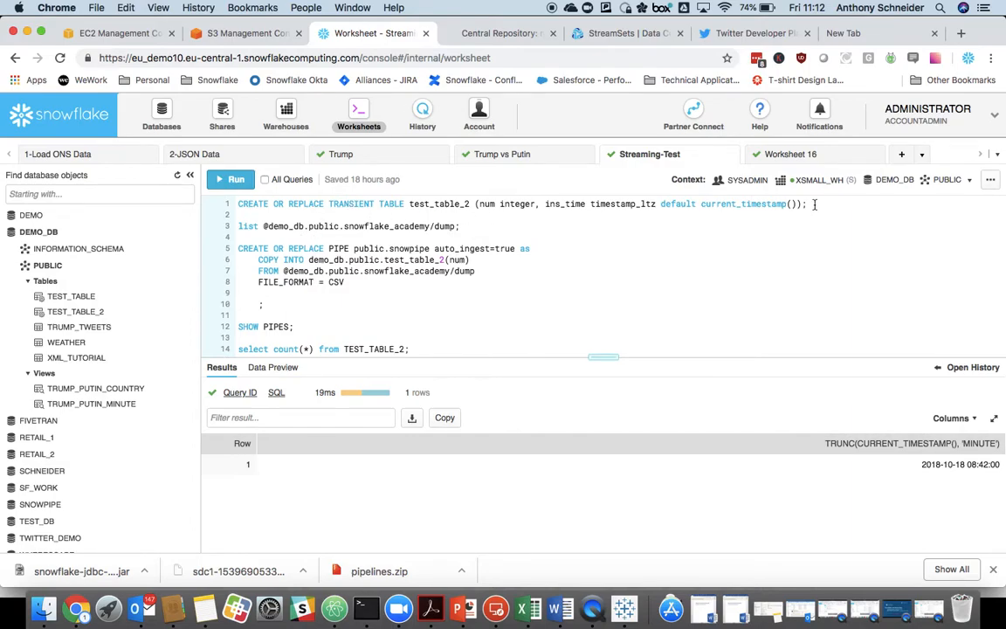
{"action": "left_click_drag", "start_coordinate": [814, 204], "coordinate": [210, 206]}
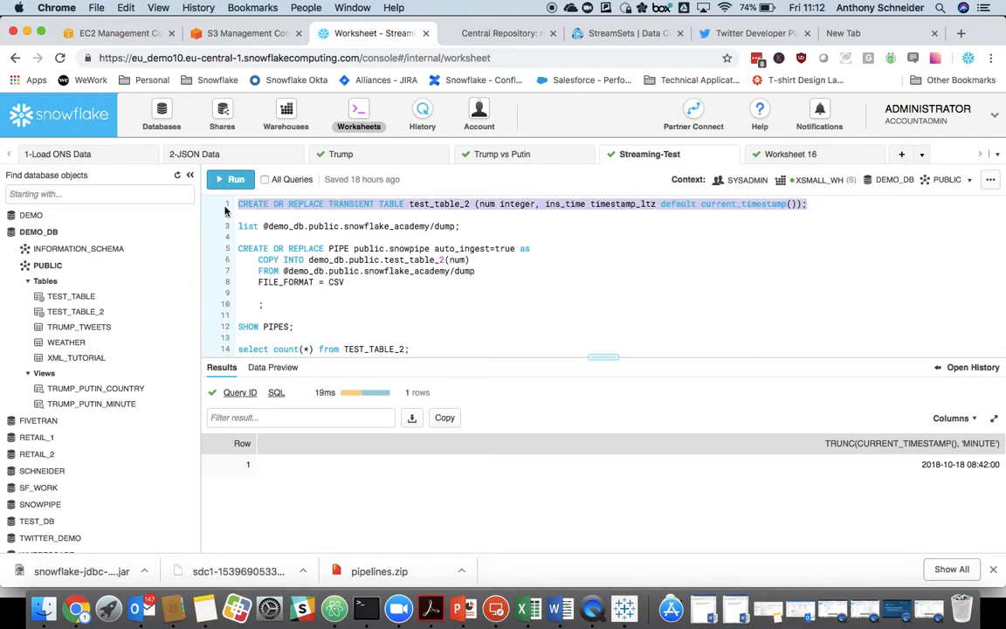
{"action": "double_click", "coordinate": [437, 205]}
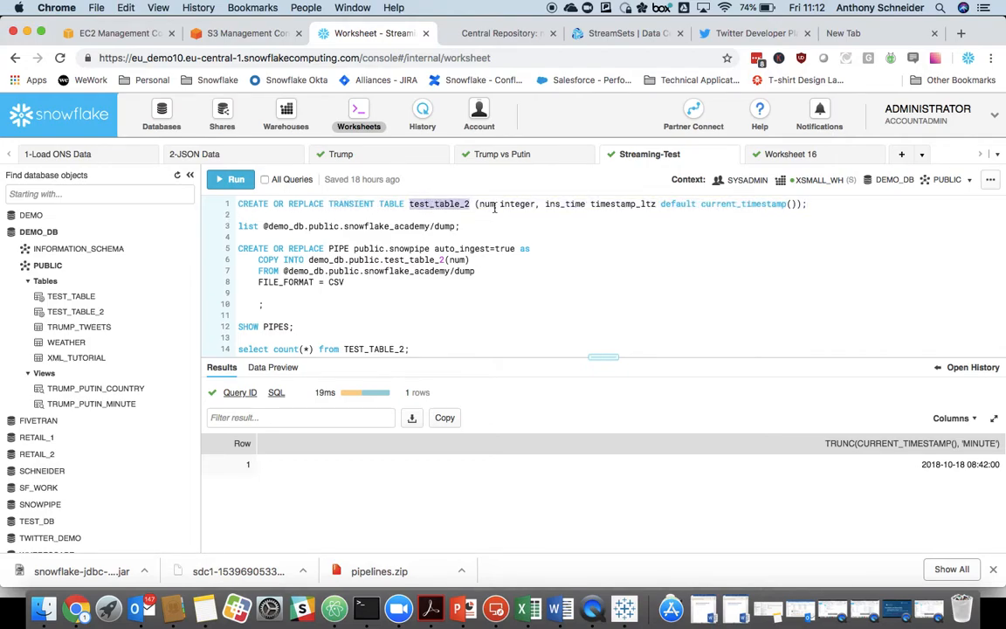
{"action": "double_click", "coordinate": [507, 205]}
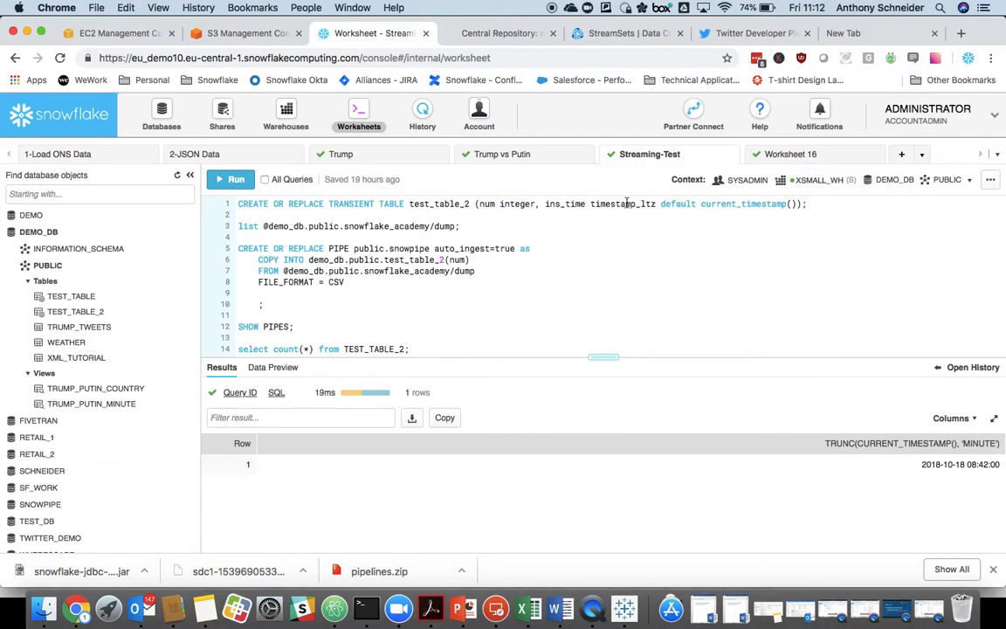
{"action": "left_click", "coordinate": [416, 207]}
{"action": "key", "text": "super+Return"}
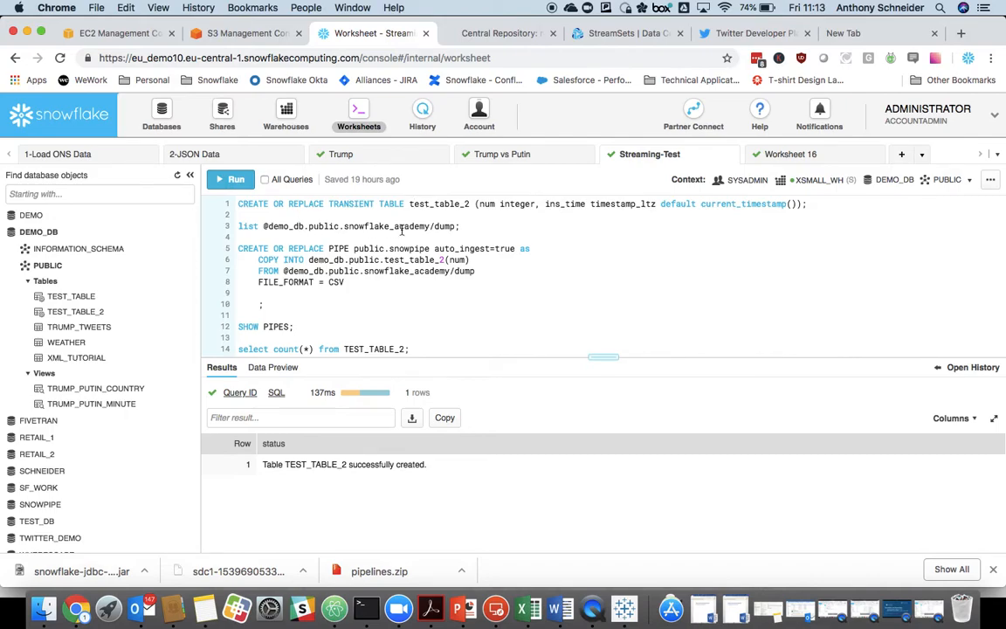
- Examine the stage path in the list statement, the pipe's auto_ingest option and COPY INTO statement, and the default of the ins_time column
{"action": "left_click_drag", "start_coordinate": [345, 227], "coordinate": [430, 227]}
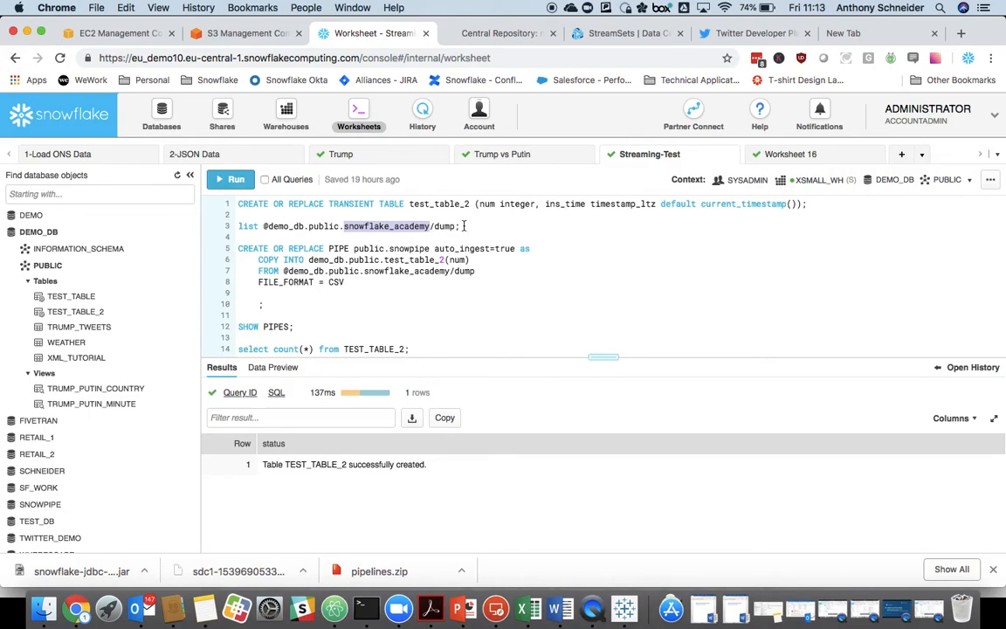
{"action": "left_click", "coordinate": [439, 226]}
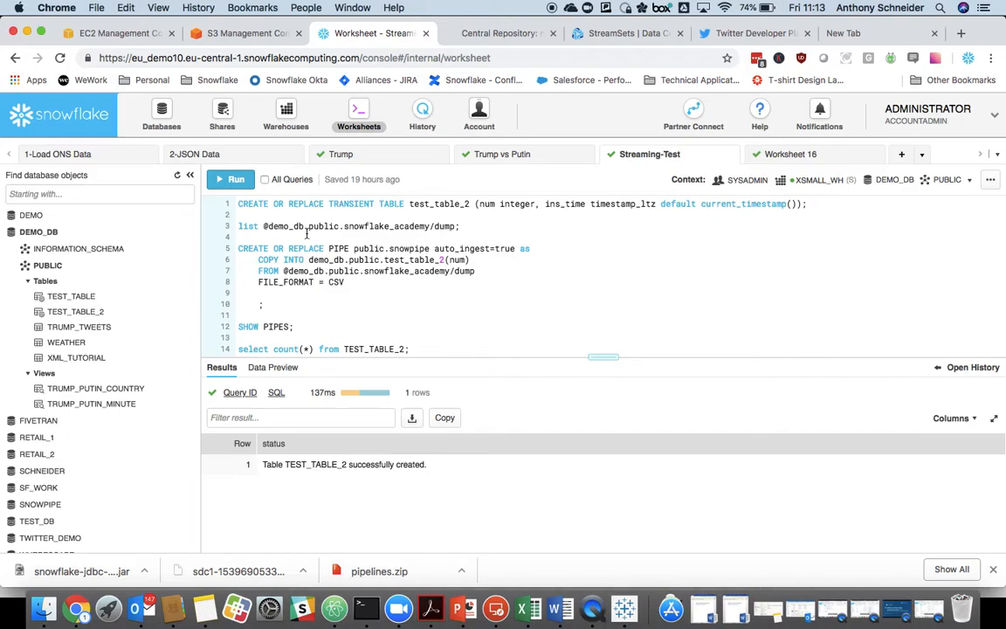
{"action": "scroll", "coordinate": [386, 248], "scroll_direction": "down", "scroll_amount": 2}
{"action": "scroll", "coordinate": [298, 237], "scroll_direction": "up", "scroll_amount": 1}
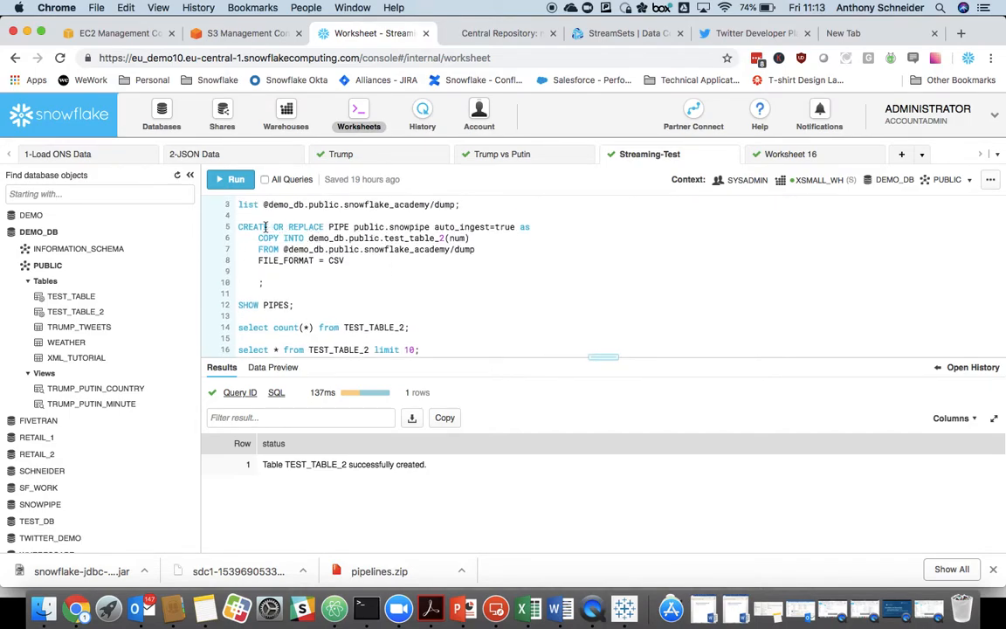
{"action": "double_click", "coordinate": [371, 226]}
{"action": "left_click_drag", "start_coordinate": [390, 227], "coordinate": [498, 227]}
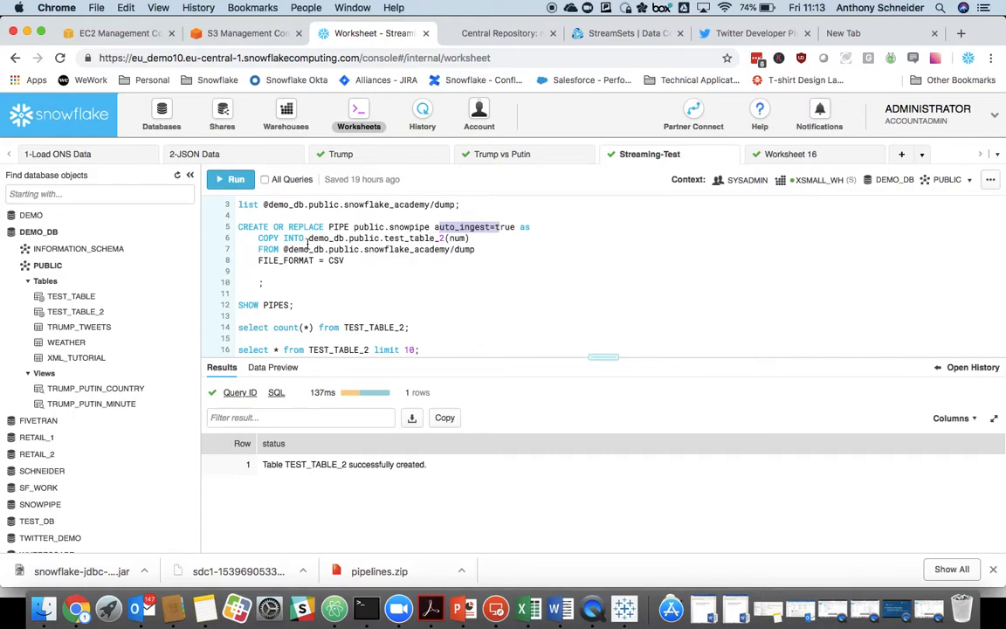
{"action": "left_click_drag", "start_coordinate": [257, 238], "coordinate": [346, 262]}
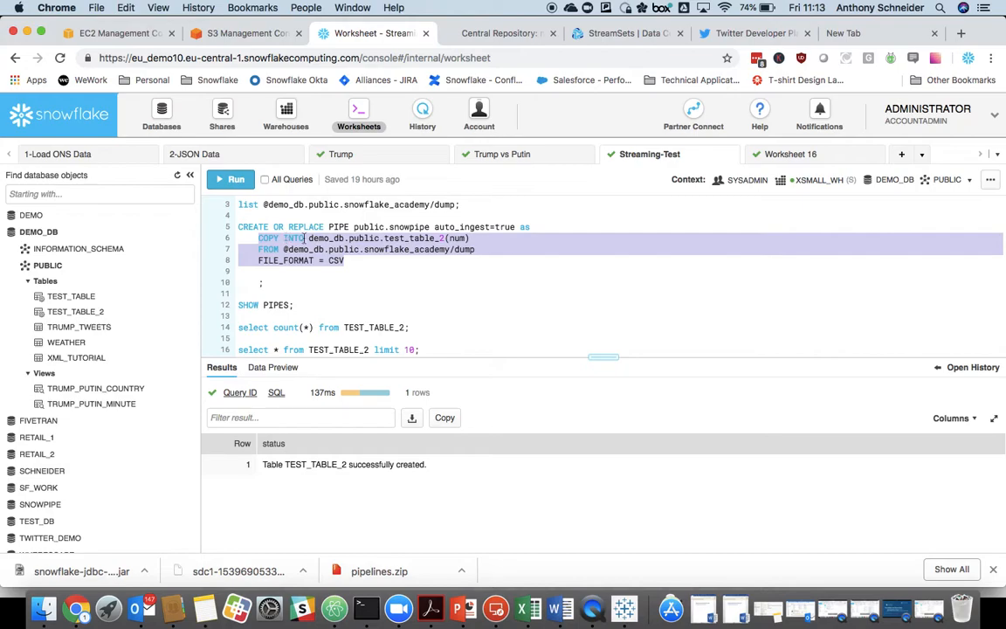
{"action": "left_click", "coordinate": [354, 216]}
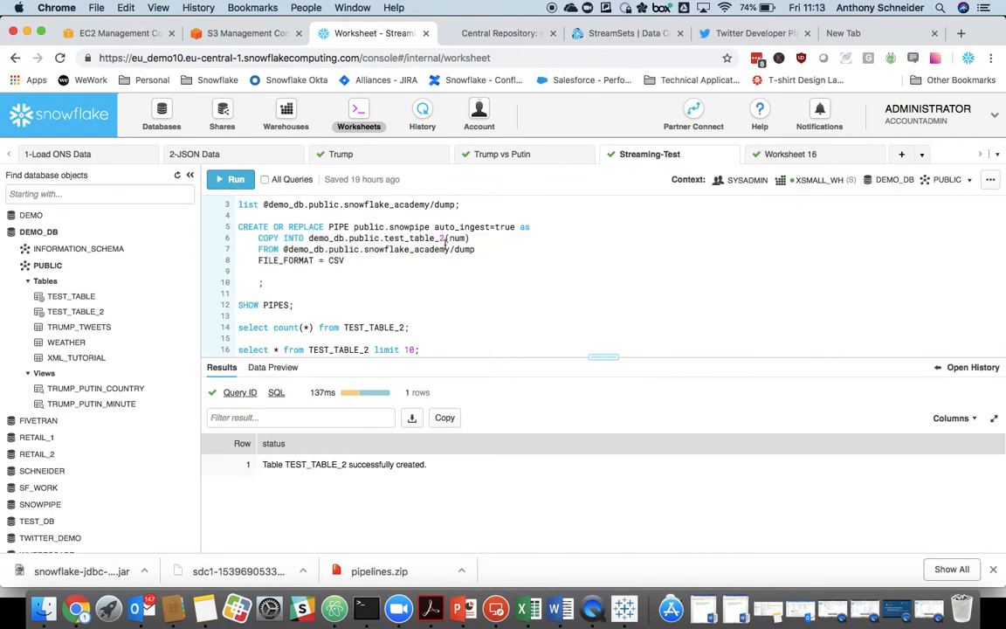
{"action": "scroll", "coordinate": [462, 239], "scroll_direction": "up", "scroll_amount": 1}
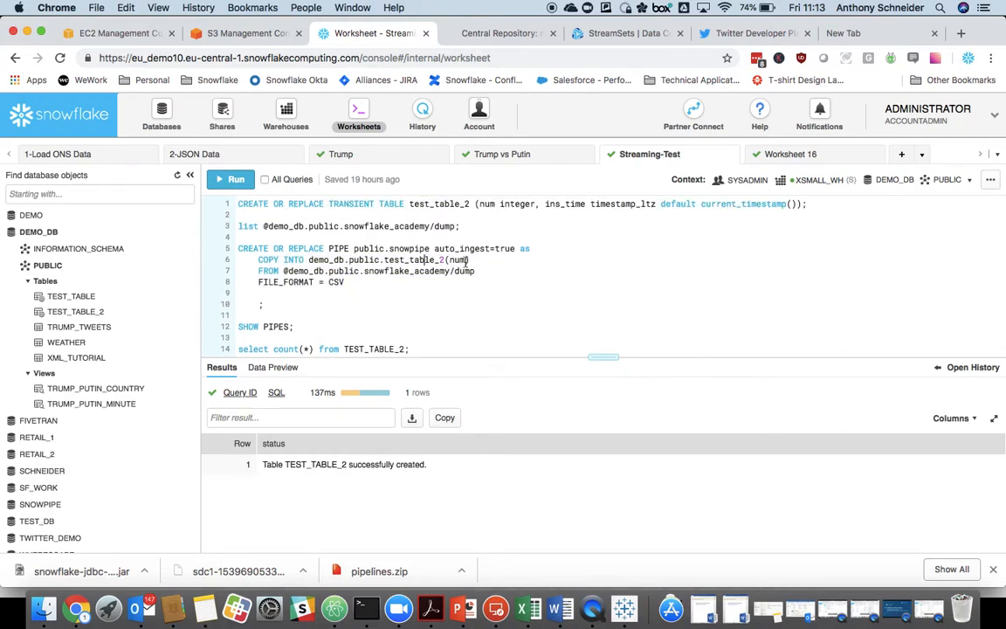
{"action": "left_click_drag", "start_coordinate": [469, 260], "coordinate": [450, 261]}
{"action": "left_click_drag", "start_coordinate": [591, 203], "coordinate": [672, 207]}
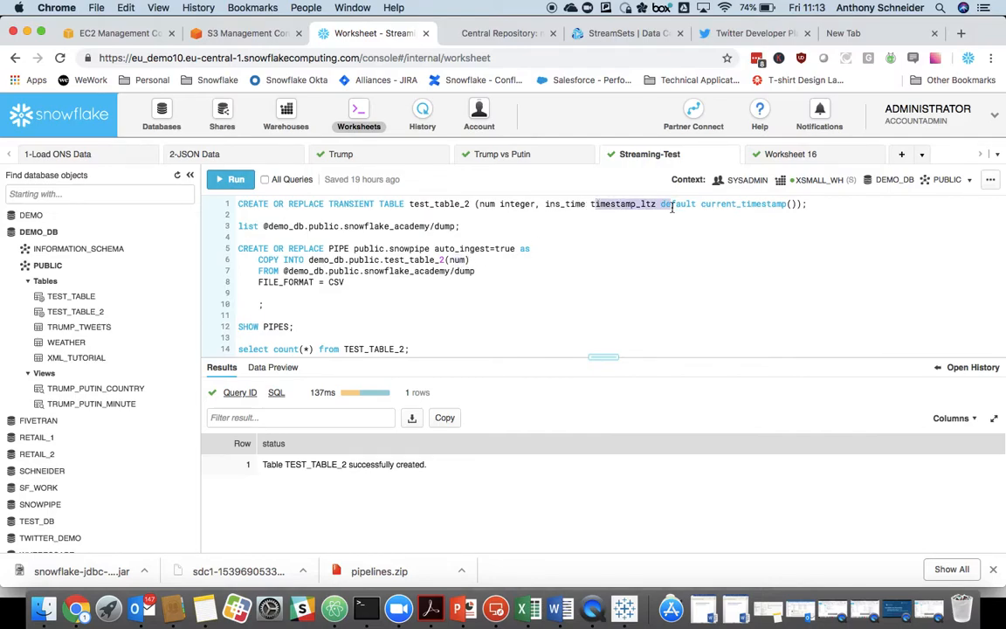
{"action": "left_click", "coordinate": [716, 204]}
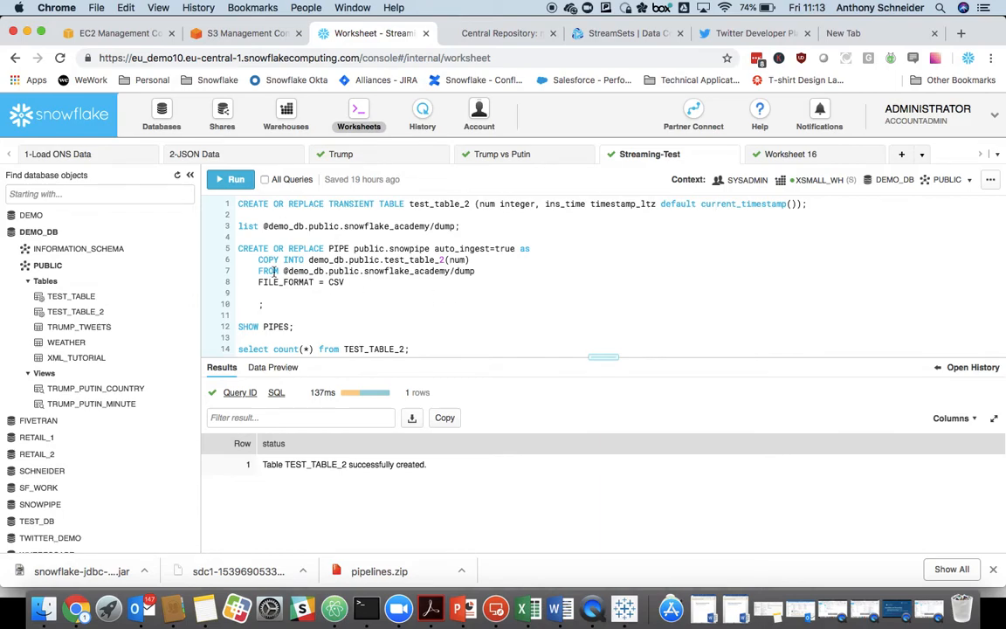
{"action": "left_click_drag", "start_coordinate": [260, 272], "coordinate": [494, 276]}
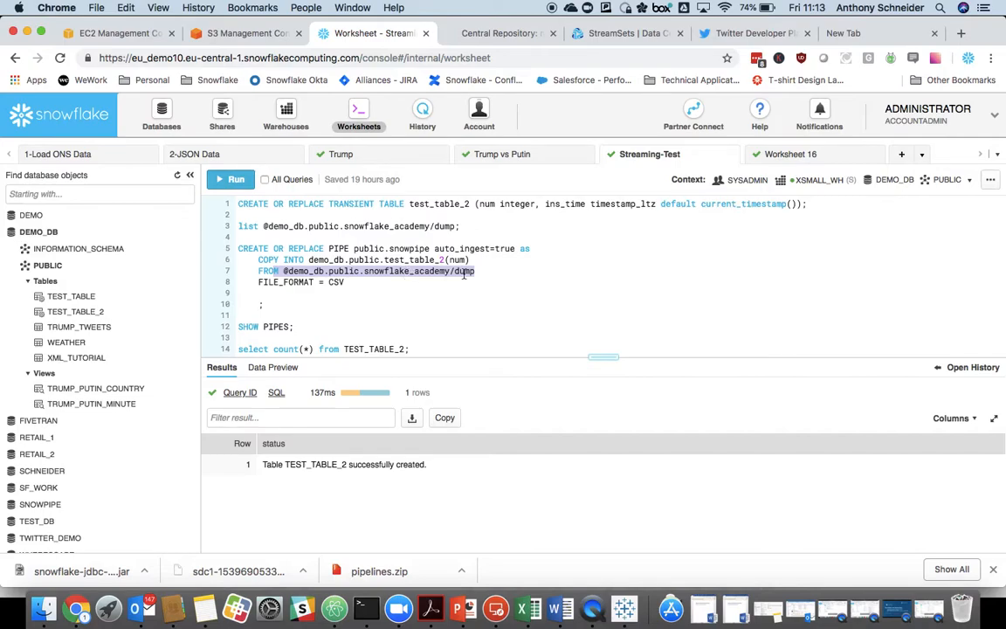
{"action": "left_click", "coordinate": [320, 282]}
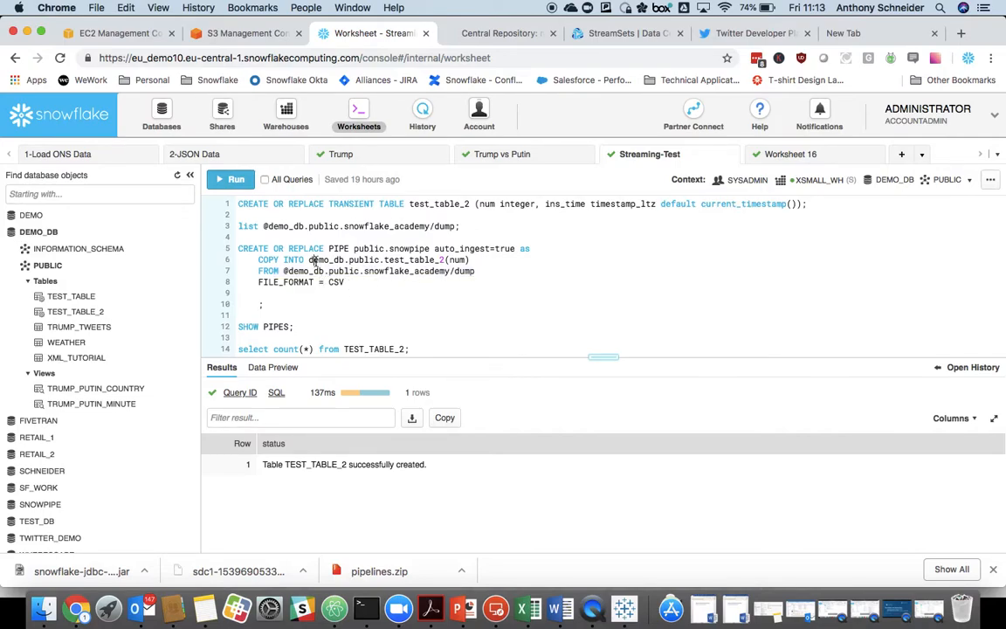
{"action": "key", "text": "super+Return"}
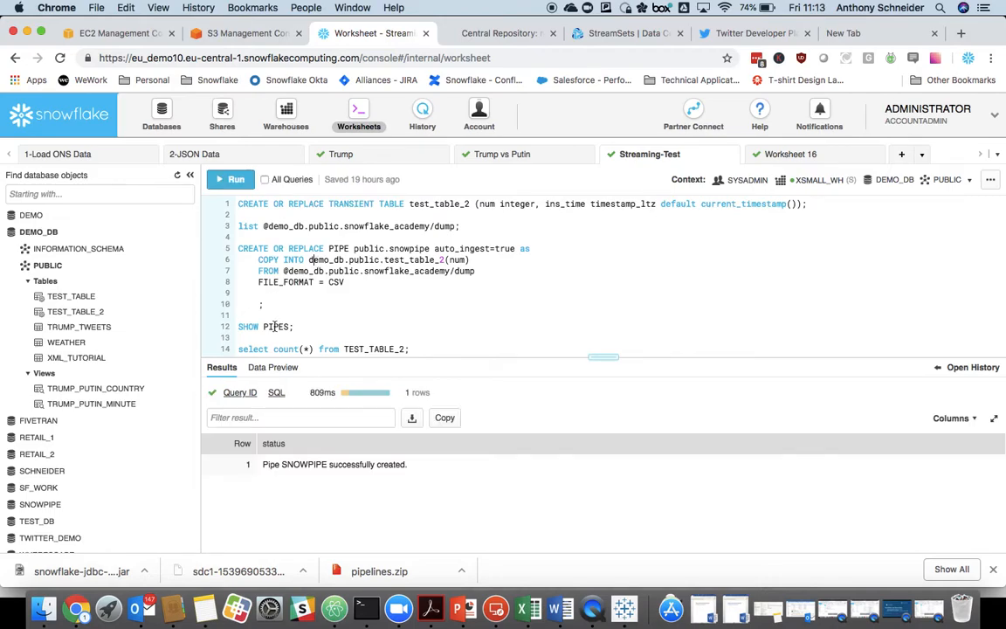
- Run SHOW PIPES and select the notification_channel value of SNOWPIPE
{"action": "left_click", "coordinate": [273, 327]}
{"action": "key", "text": "super+Return"}
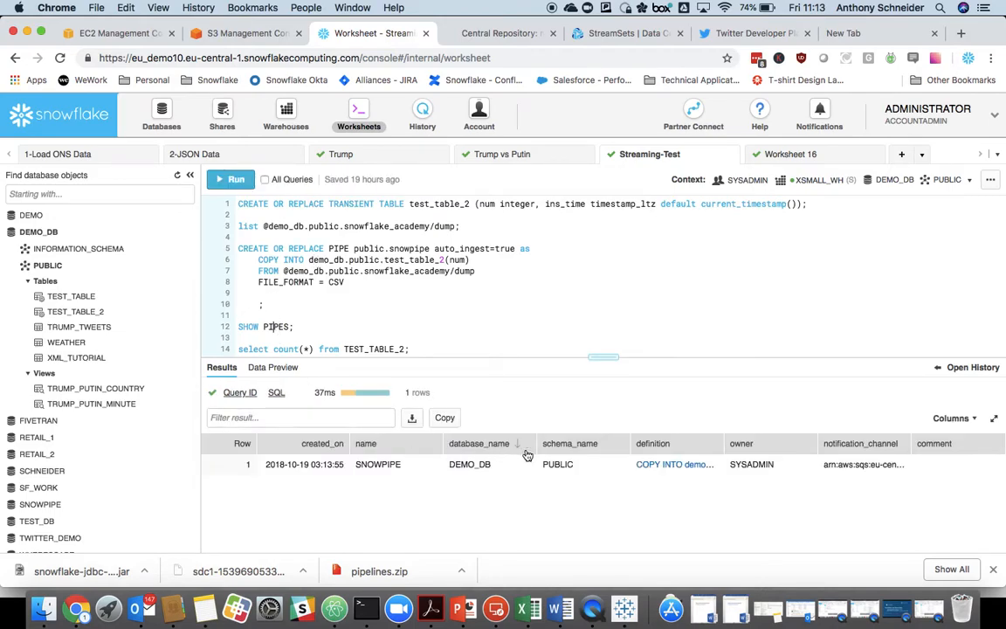
{"action": "triple_click", "coordinate": [869, 466]}
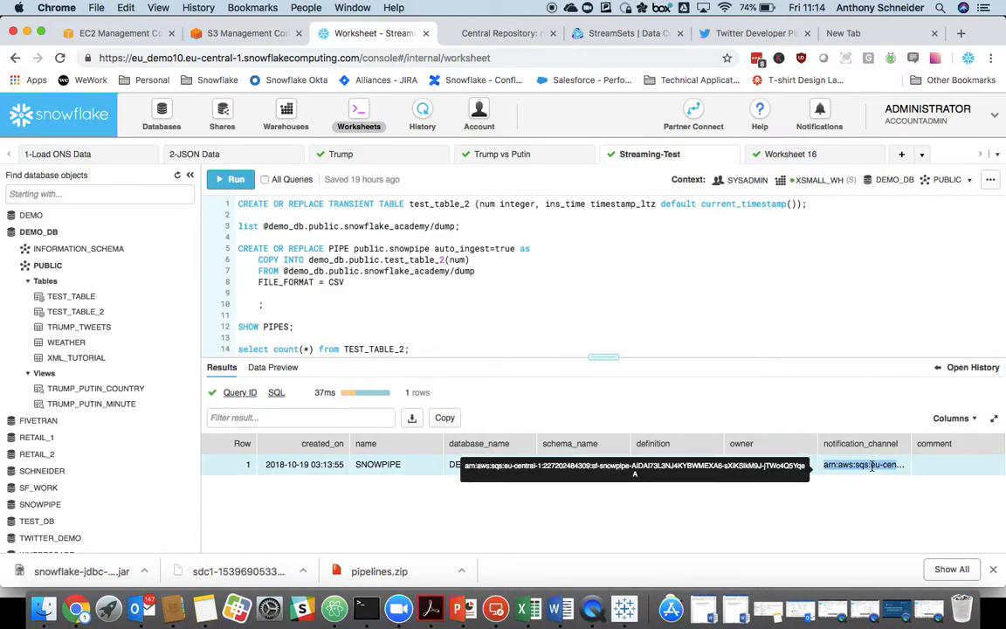
- Switch to the Amazon S3 console and look through the properties of the snowflake-academy bucket
{"action": "left_click", "coordinate": [274, 33]}
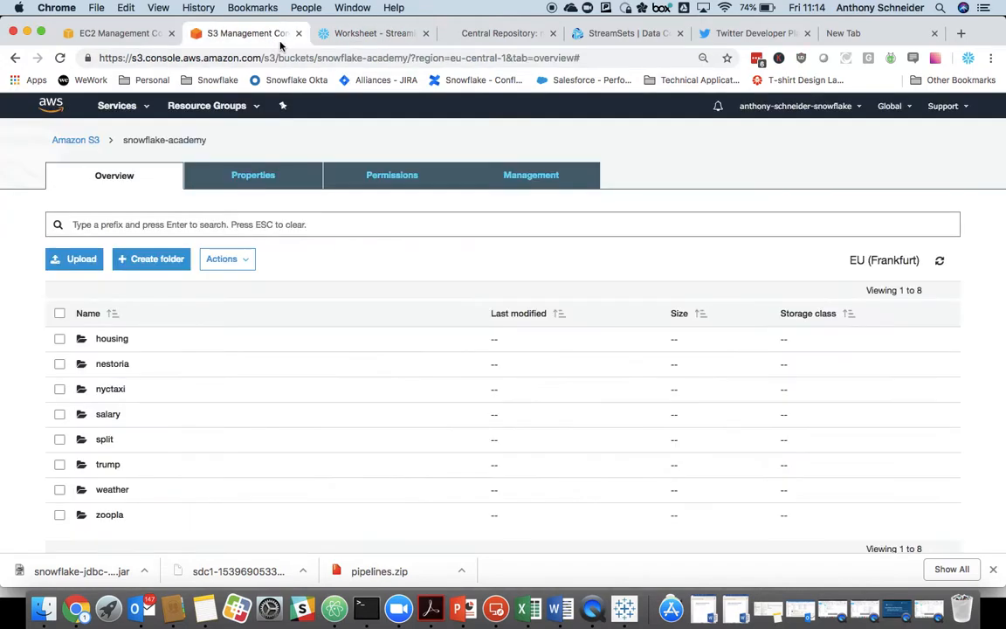
{"action": "left_click", "coordinate": [246, 166]}
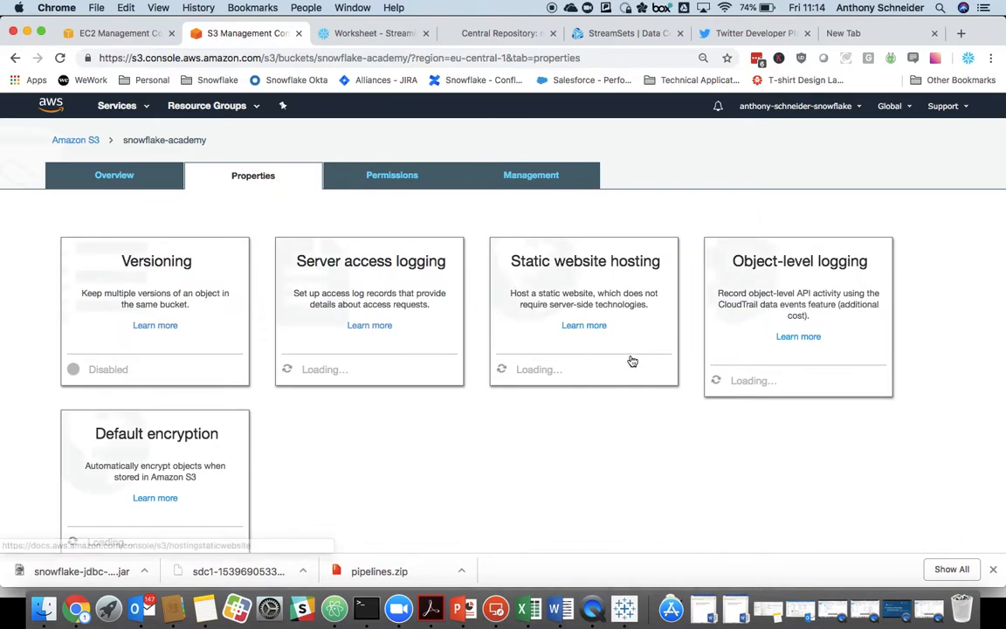
{"action": "scroll", "coordinate": [630, 359], "scroll_direction": "down", "scroll_amount": 5}
{"action": "scroll", "coordinate": [278, 157], "scroll_direction": "up", "scroll_amount": 5}
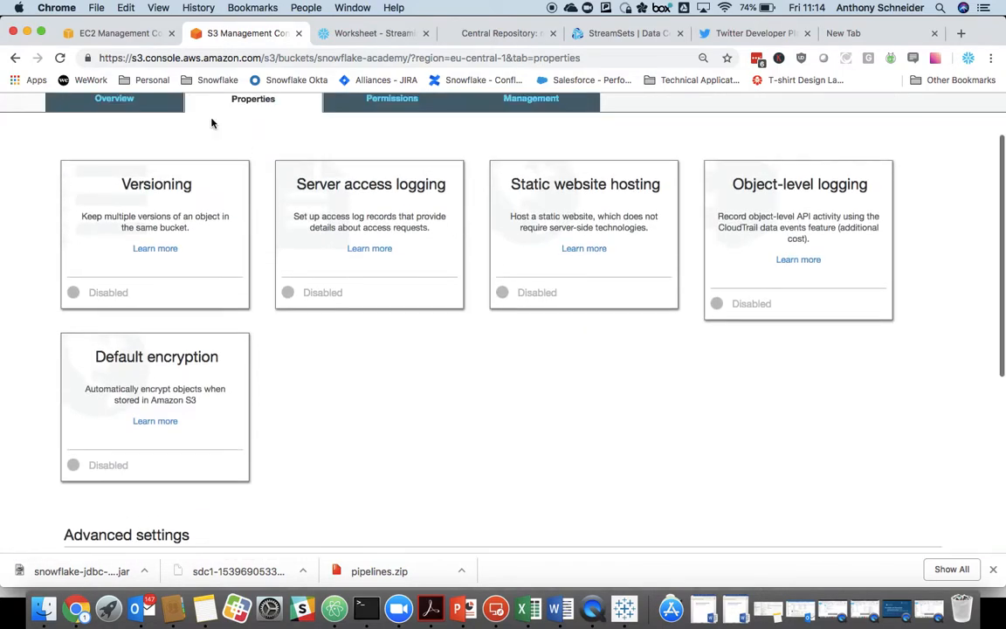
- Open the bucket's snowpipe event notification, examine its selected events and SQS queue ARN, and close it without saving
{"action": "scroll", "coordinate": [559, 350], "scroll_direction": "down", "scroll_amount": 5}
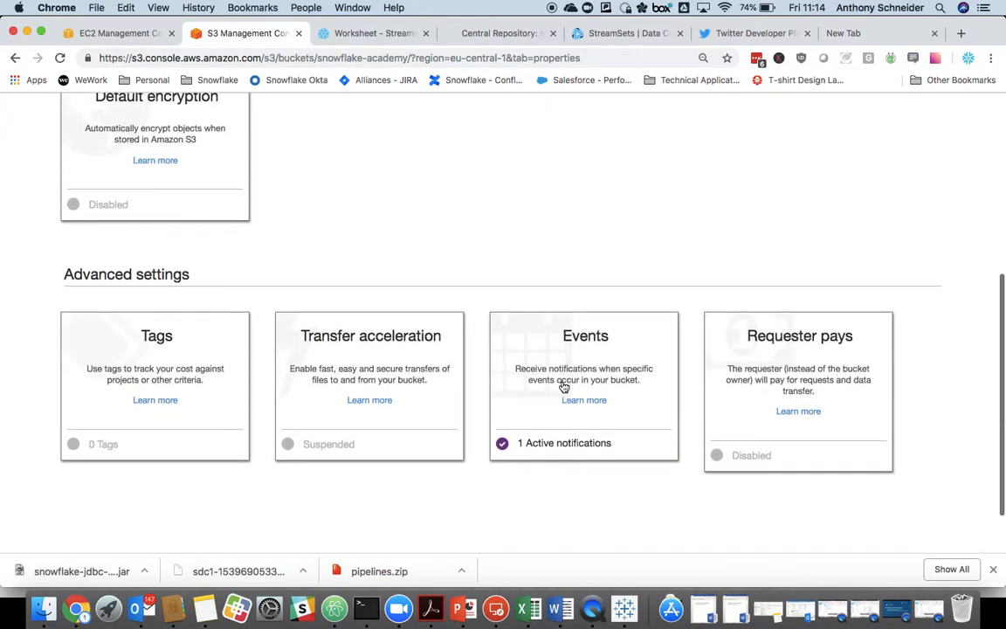
{"action": "left_click", "coordinate": [586, 284]}
{"action": "scroll", "coordinate": [585, 278], "scroll_direction": "down", "scroll_amount": 2}
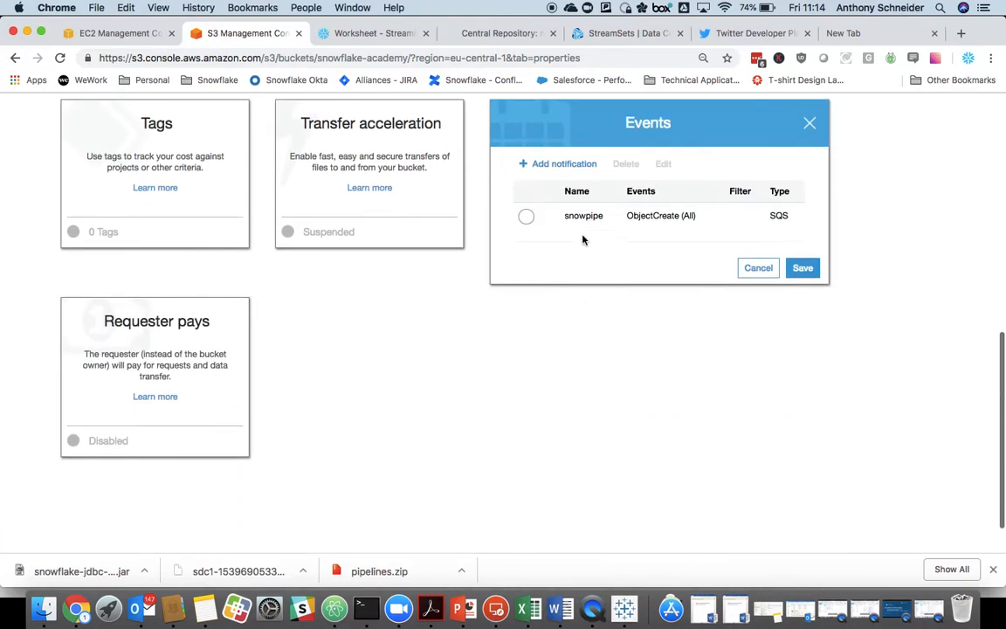
{"action": "left_click", "coordinate": [526, 215]}
{"action": "left_click", "coordinate": [663, 163]}
{"action": "scroll", "coordinate": [620, 405], "scroll_direction": "down", "scroll_amount": 2}
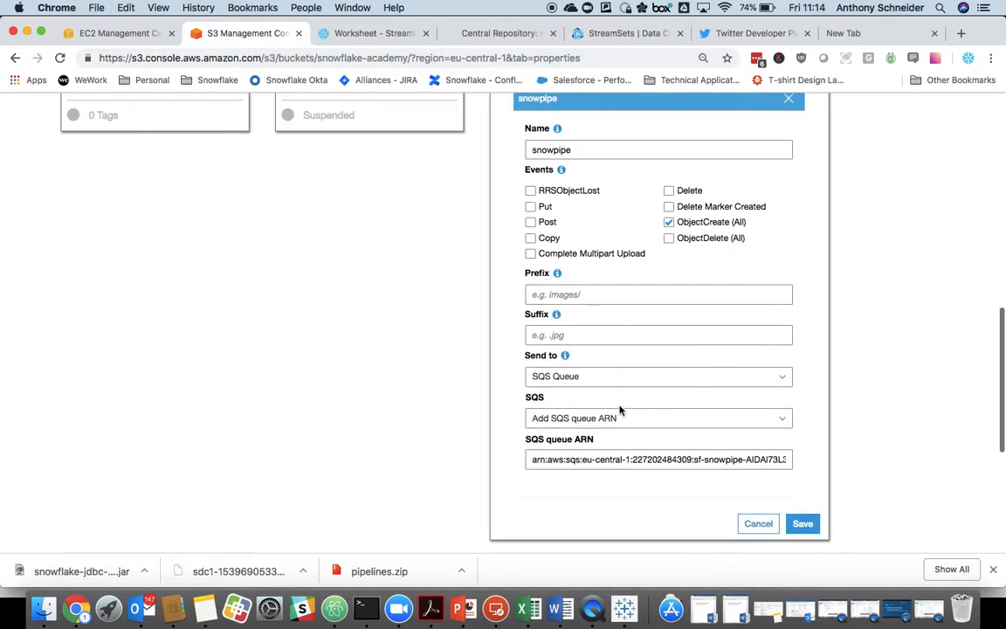
{"action": "left_click", "coordinate": [530, 459]}
{"action": "left_click_drag", "start_coordinate": [530, 460], "coordinate": [852, 460]}
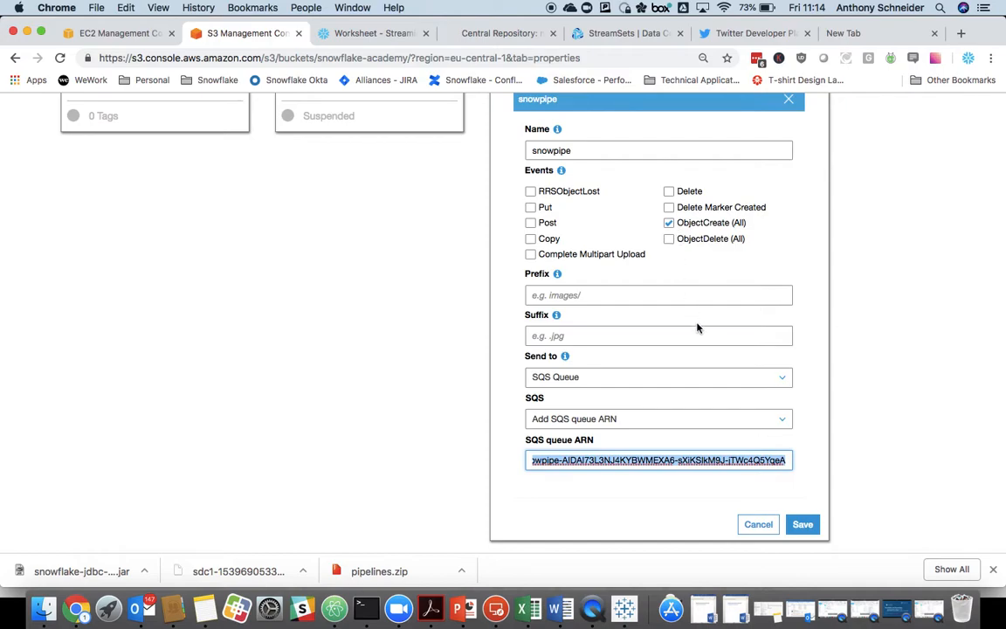
{"action": "left_click", "coordinate": [759, 525]}
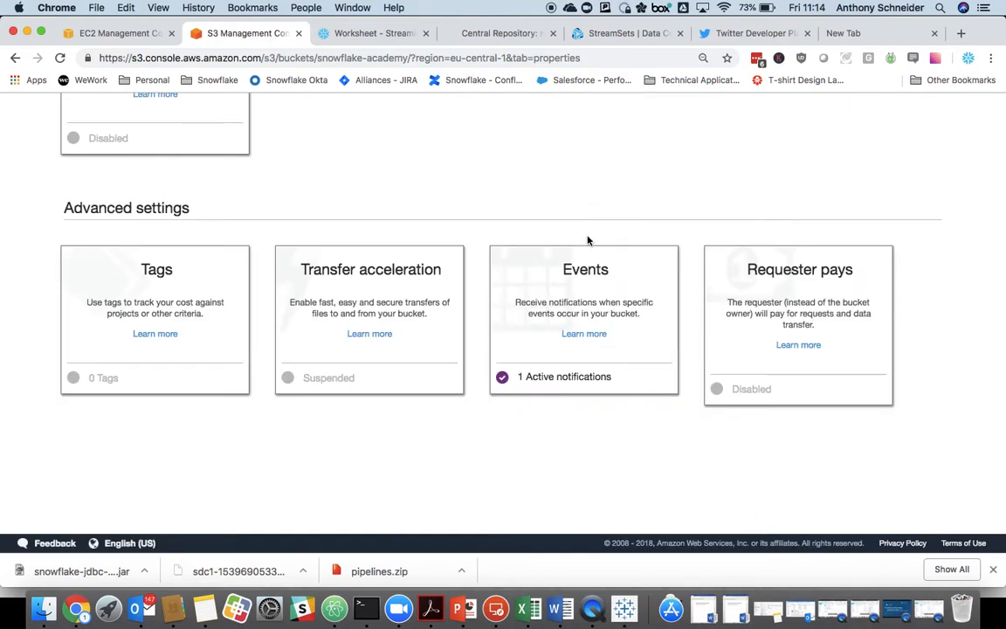
{"action": "scroll", "coordinate": [541, 299], "scroll_direction": "up", "scroll_amount": 3}
- Switch to the Snowflake worksheet and run the select count(*) query on TEST_TABLE_2
{"action": "left_click", "coordinate": [392, 35]}
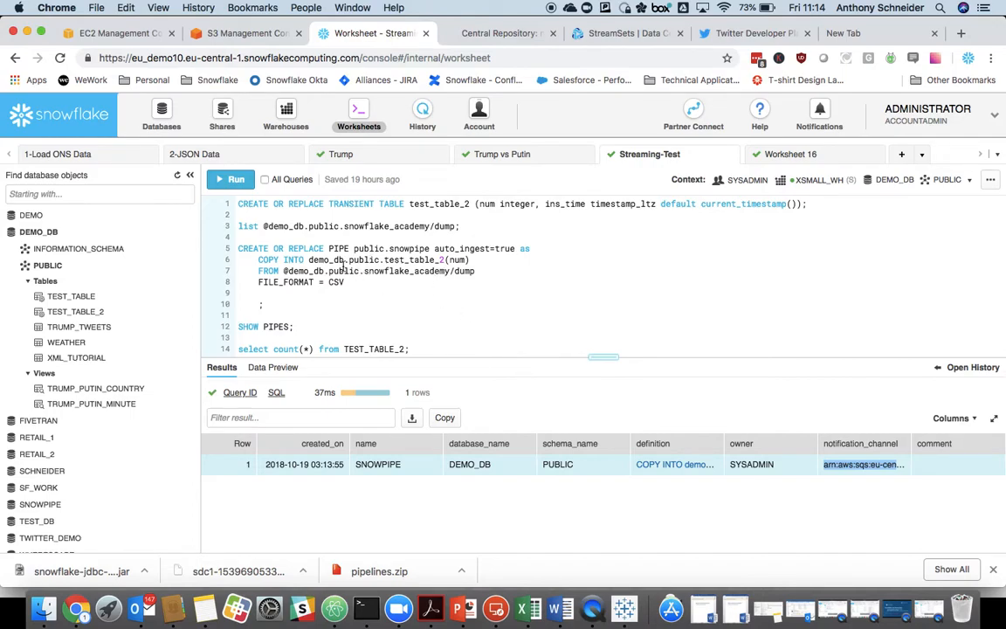
{"action": "scroll", "coordinate": [343, 269], "scroll_direction": "down", "scroll_amount": 3}
{"action": "left_click", "coordinate": [319, 273]}
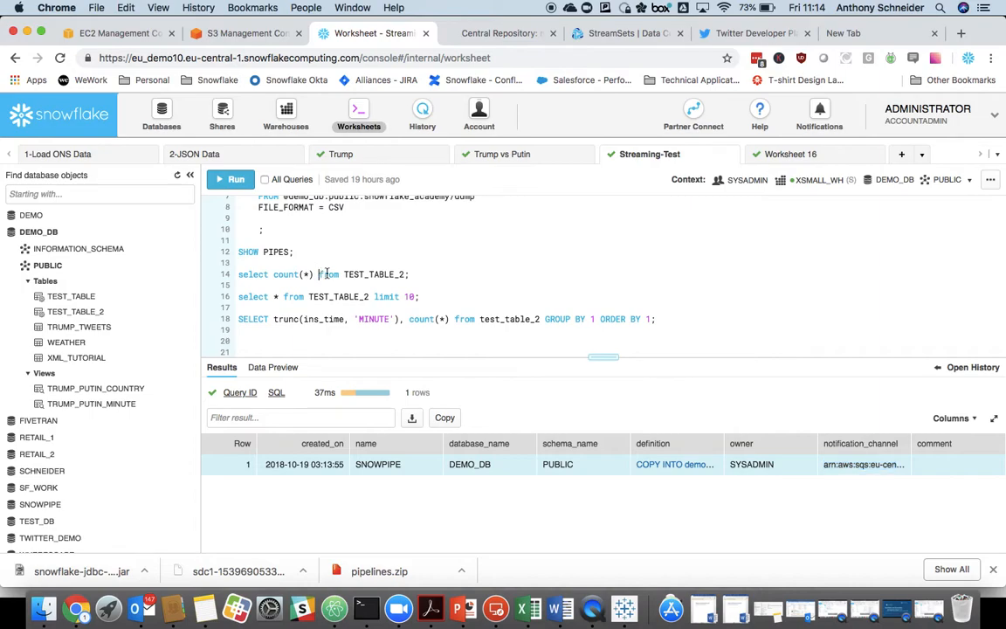
{"action": "key", "text": "super+Return"}
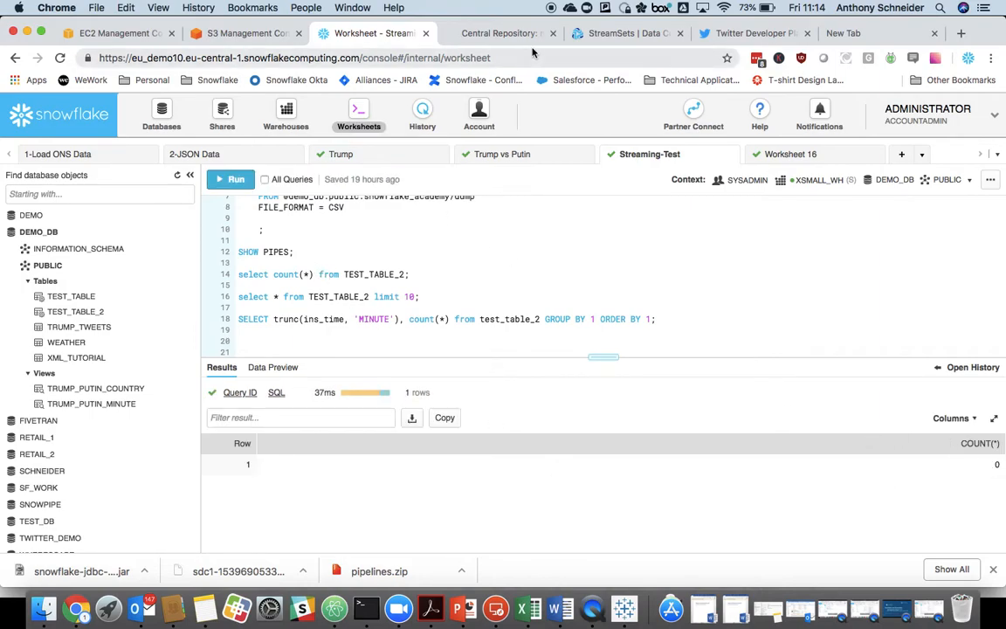
- Switch to StreamSets, start the Snowflake-Bulk-1 pipeline and check its record count and throughput charts
{"action": "left_click", "coordinate": [570, 39]}
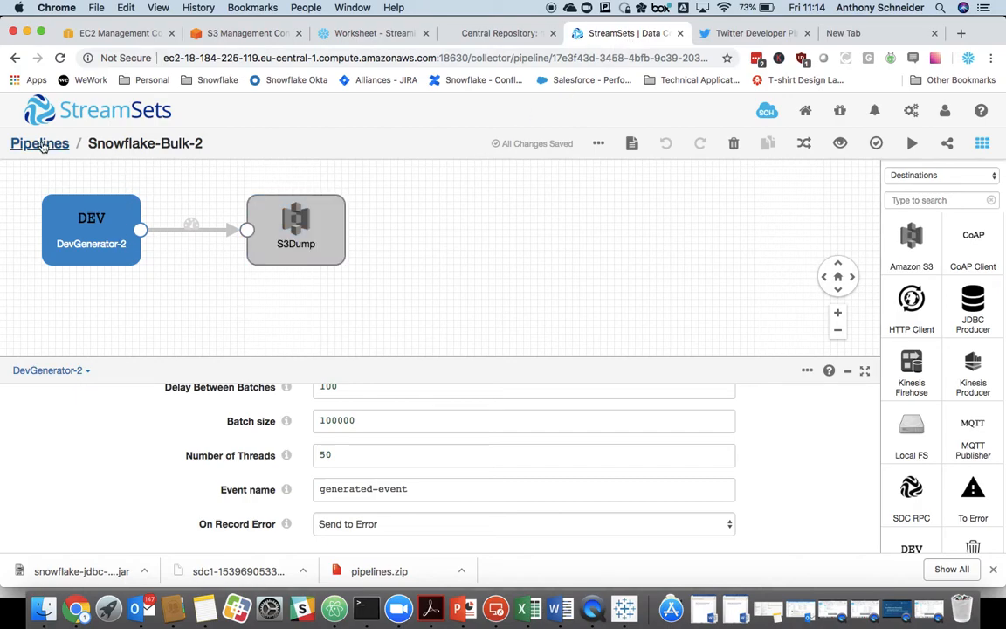
{"action": "left_click", "coordinate": [39, 144]}
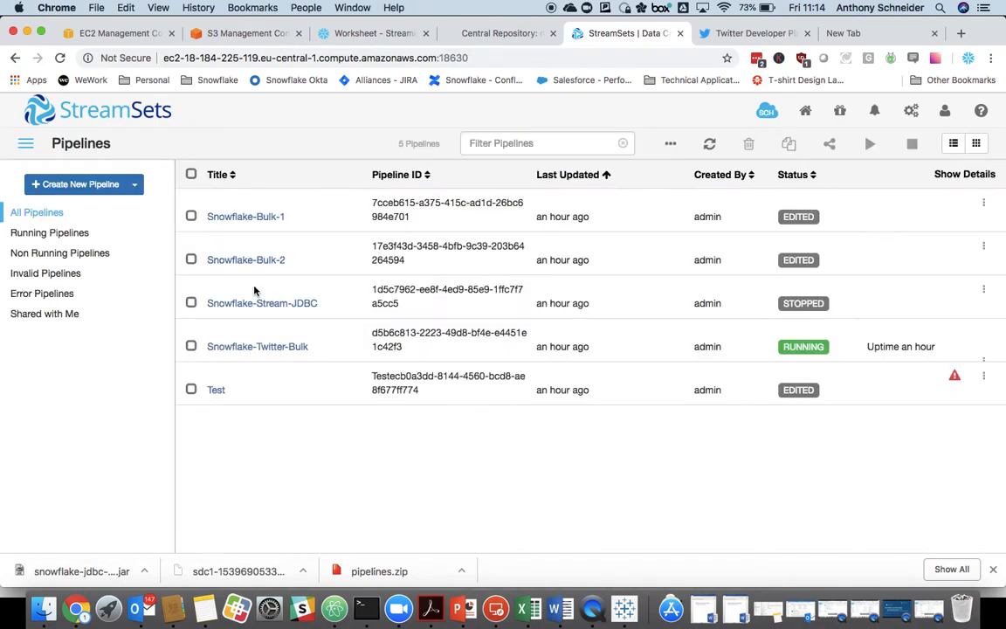
{"action": "left_click", "coordinate": [246, 217]}
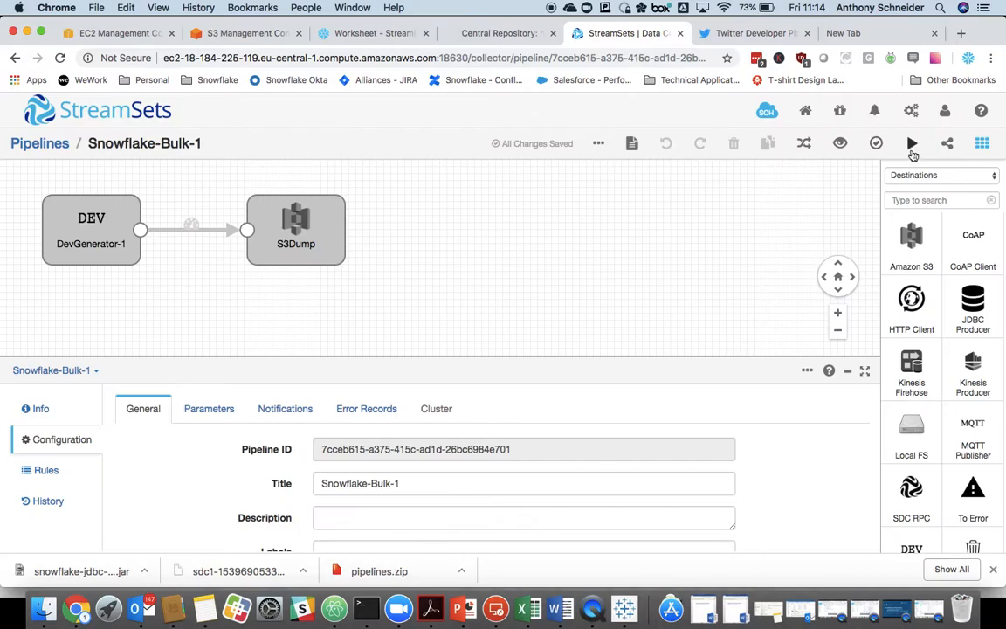
{"action": "left_click", "coordinate": [910, 143]}
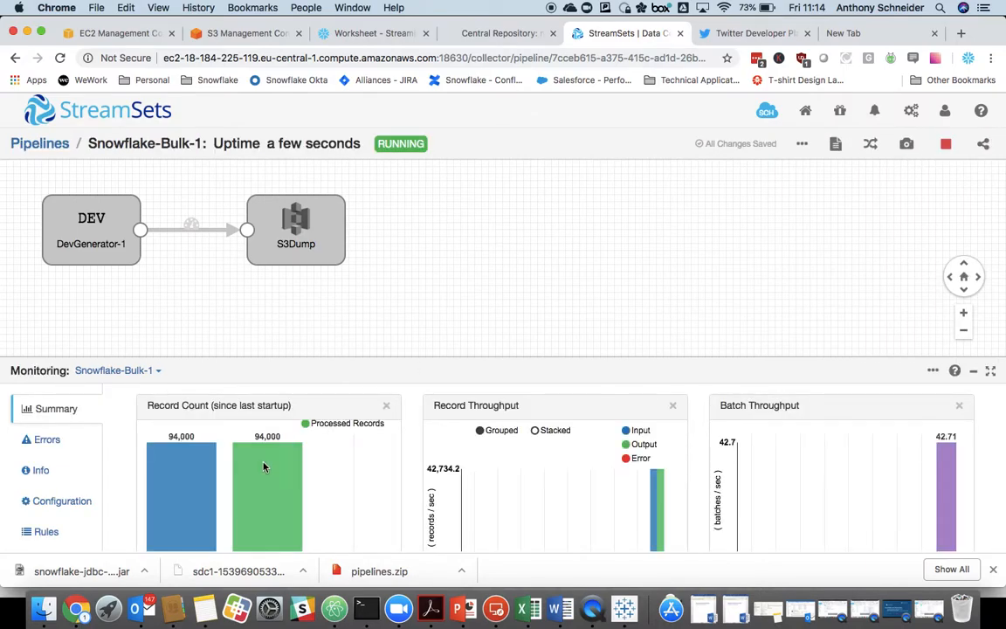
{"action": "scroll", "coordinate": [444, 476], "scroll_direction": "down", "scroll_amount": 1}
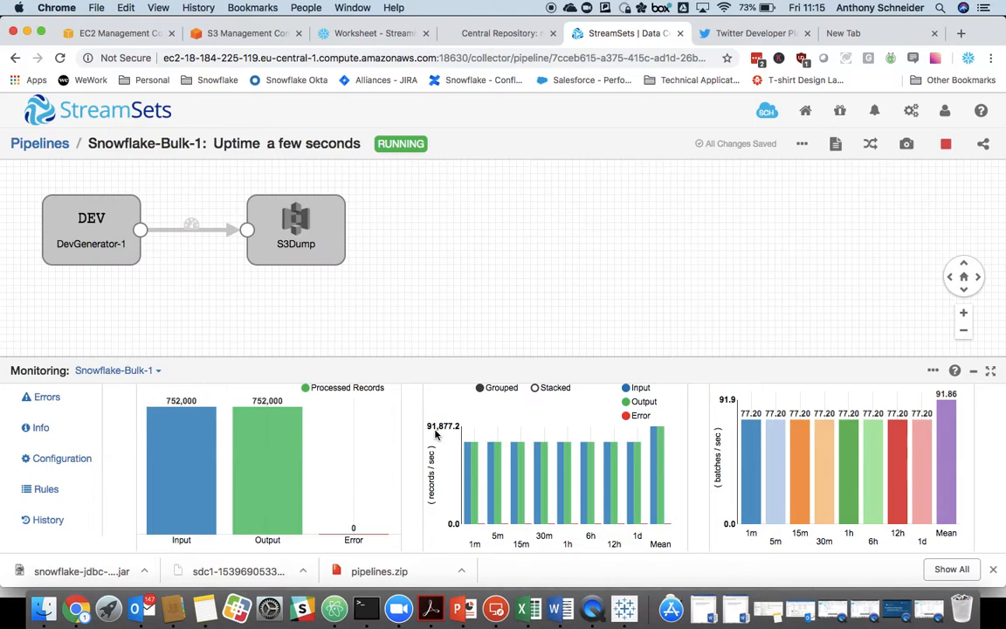
- Open the Snowflake-Bulk-2 pipeline from the pipeline list and start it
{"action": "left_click", "coordinate": [40, 143]}
{"action": "left_click", "coordinate": [247, 261]}
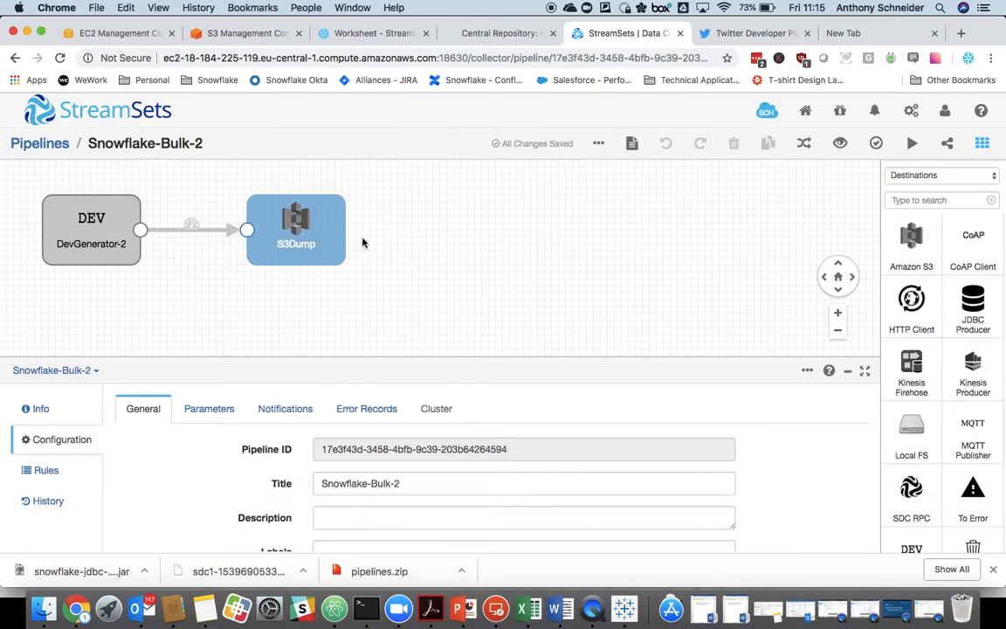
{"action": "left_click", "coordinate": [913, 144]}
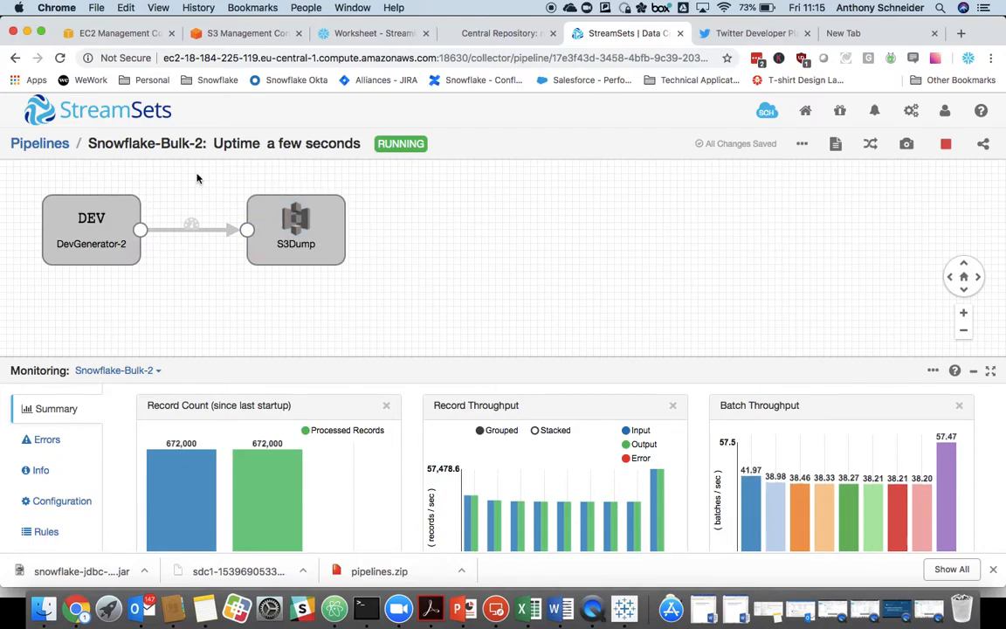
- Return to the running Snowflake-Bulk-1 pipeline and examine its processed record count
{"action": "left_click", "coordinate": [39, 143]}
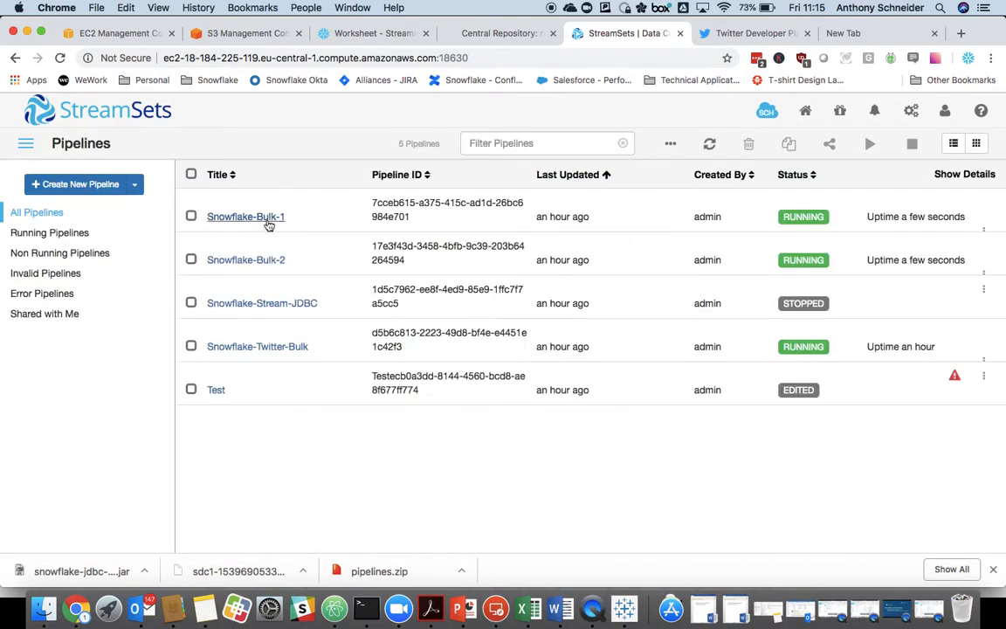
{"action": "left_click", "coordinate": [268, 222]}
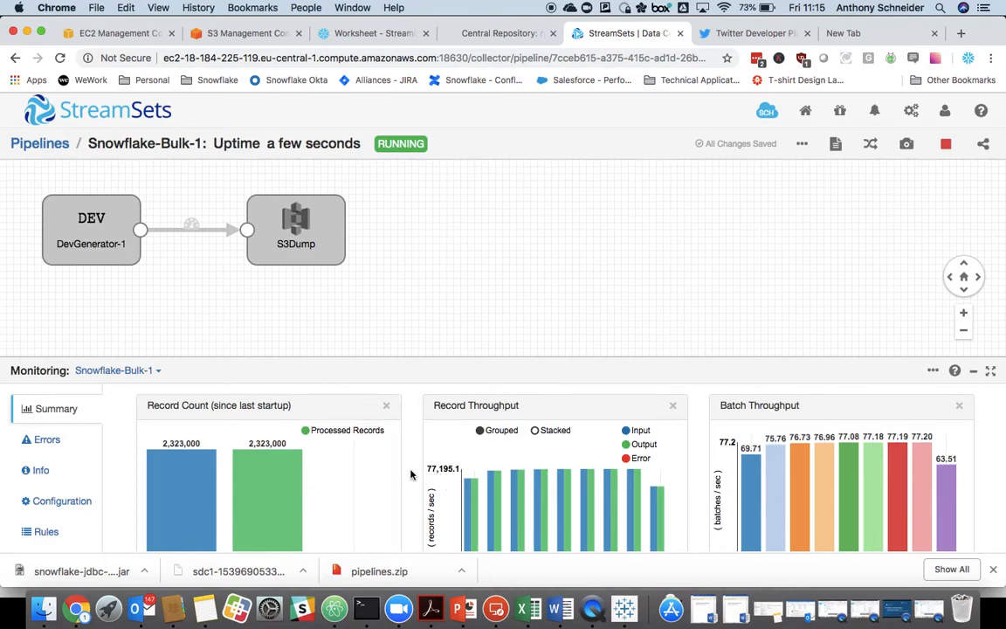
{"action": "mouse_move", "coordinate": [262, 449]}
- Switch to the Snowflake worksheet and rerun the TEST_TABLE_2 row count several times to follow the incoming data
{"action": "left_click", "coordinate": [372, 36]}
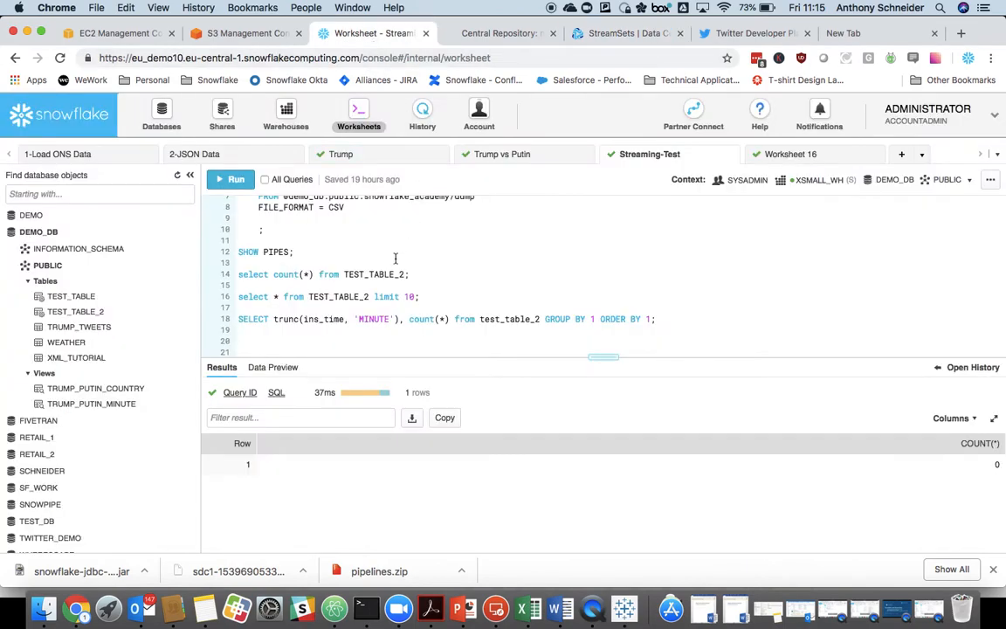
{"action": "scroll", "coordinate": [389, 261], "scroll_direction": "down", "scroll_amount": 1}
{"action": "scroll", "coordinate": [384, 253], "scroll_direction": "up", "scroll_amount": 2}
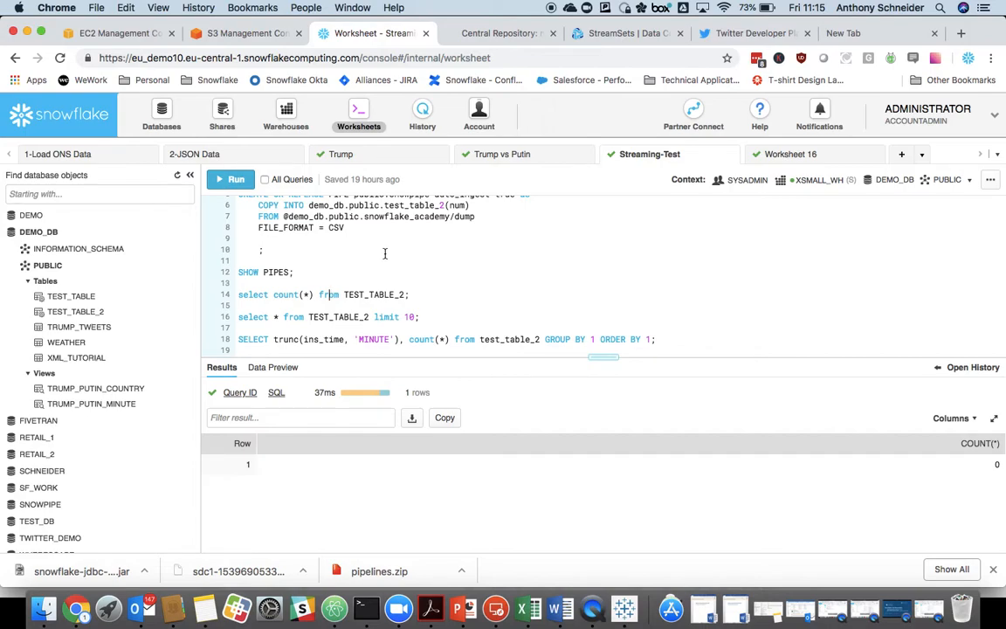
{"action": "key", "text": "super+Return"}
{"action": "key", "text": "super+Return"}
{"action": "key", "text": "super+Return"}
{"action": "key", "text": "super+Return"}
- Query the first 10 rows of TEST_TABLE_2 and run the count grouped by ins_time truncated to 'MINUTE'
{"action": "left_click", "coordinate": [371, 318]}
{"action": "key", "text": "super+Return"}
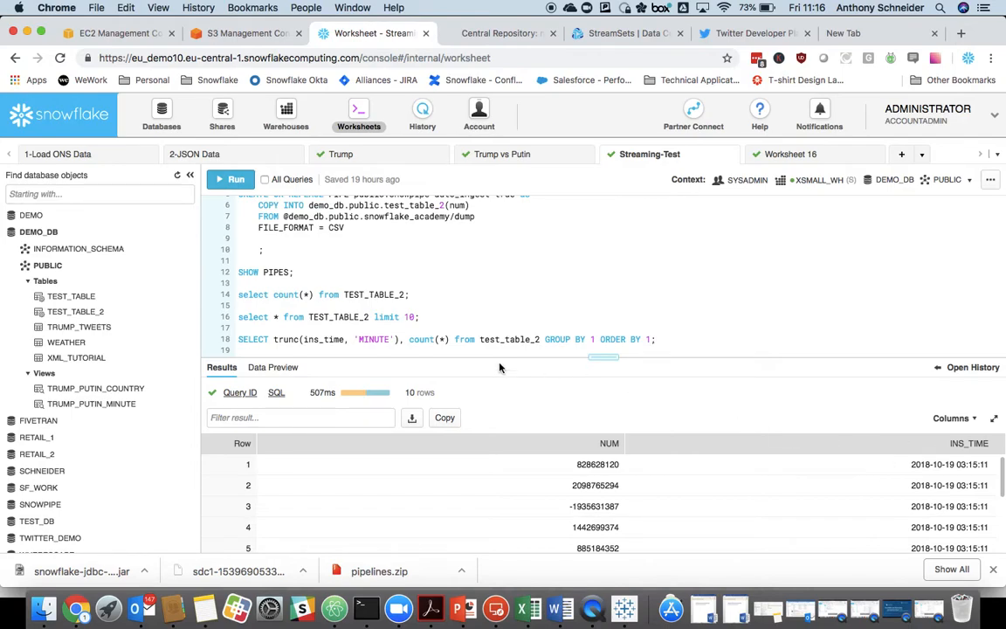
{"action": "left_click", "coordinate": [361, 339]}
{"action": "key", "text": "super+Return"}
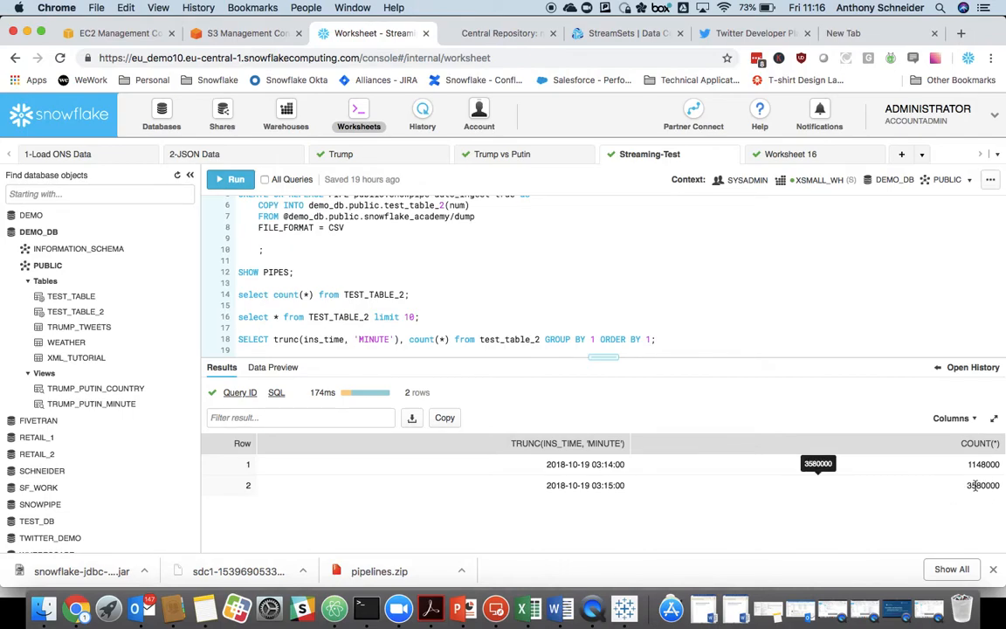
- Rerun the per-minute count query on test_table_2 repeatedly to follow the ongoing Snowpipe ingestion
{"action": "key", "text": "super+Return"}
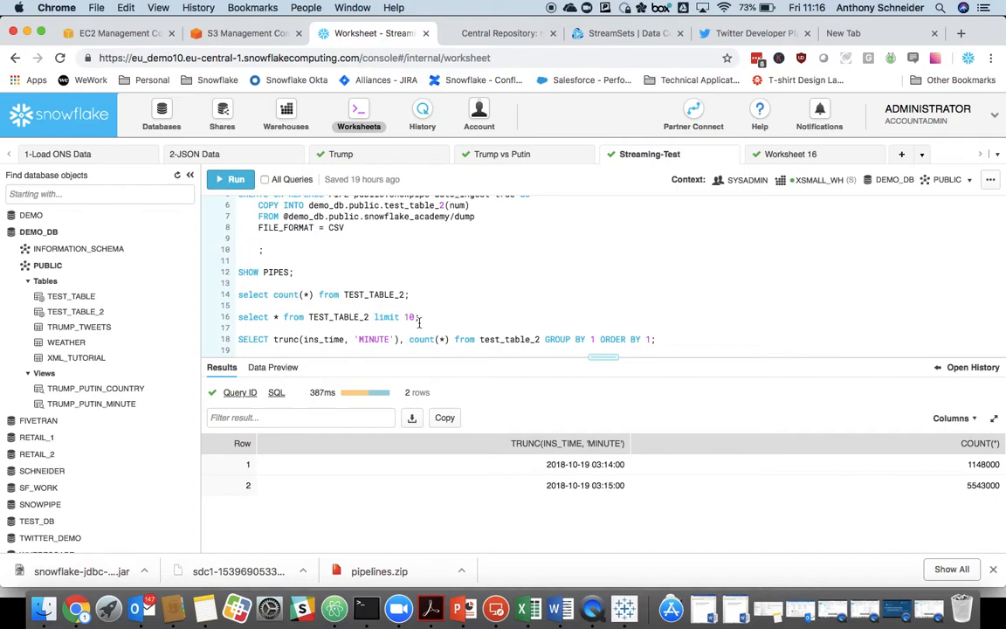
{"action": "key", "text": "super+Return"}
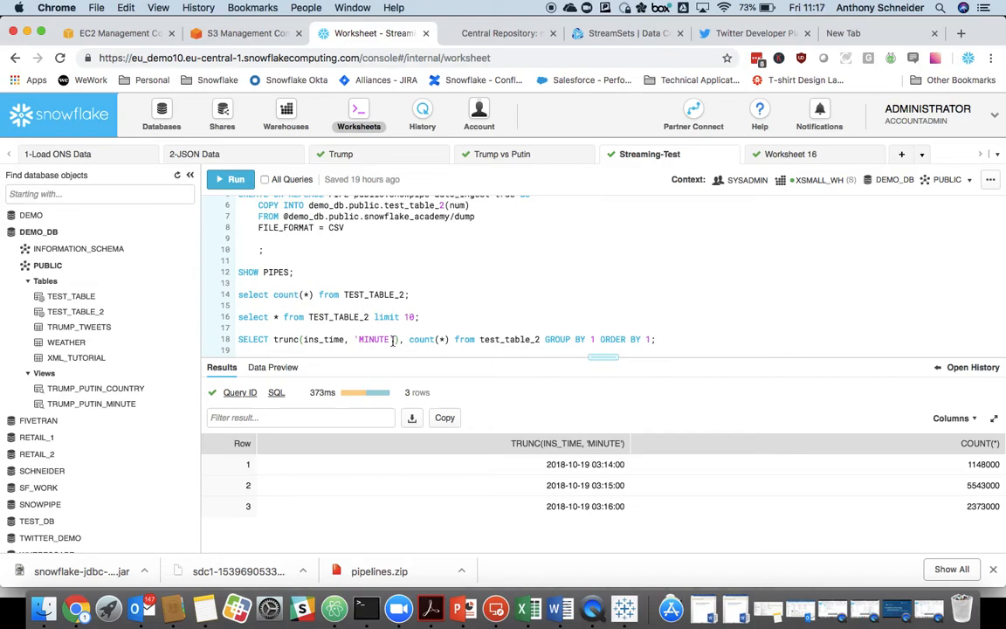
{"action": "key", "text": "super+Return"}
{"action": "key", "text": "super+Return"}
{"action": "key", "text": "super+Return"}
{"action": "key", "text": "super+Return"}
{"action": "key", "text": "super+Return"}
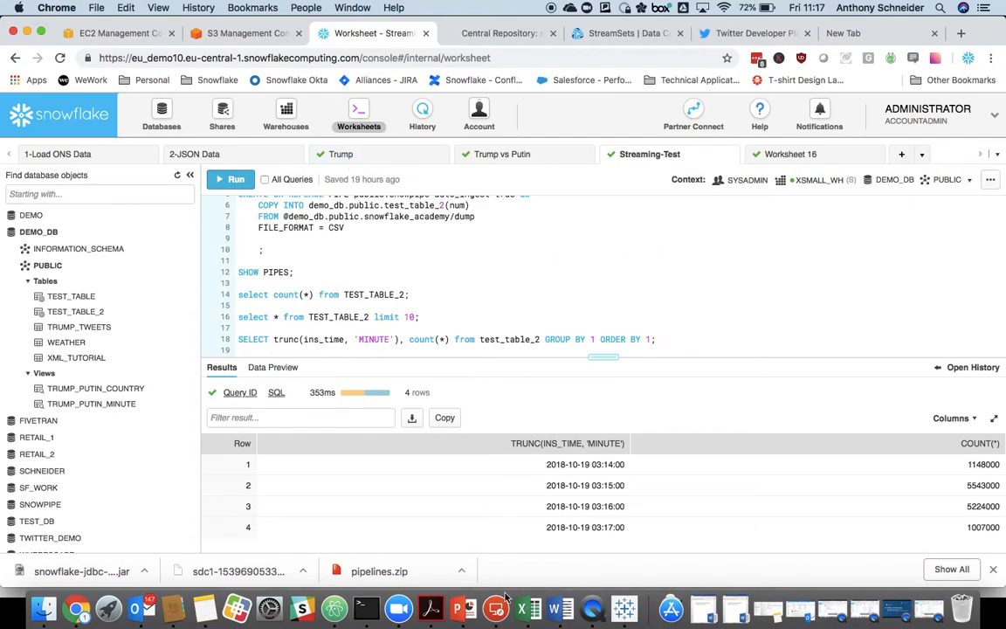
- Switch to PowerPoint and show the closing Thank You slide
{"action": "left_click", "coordinate": [457, 609]}
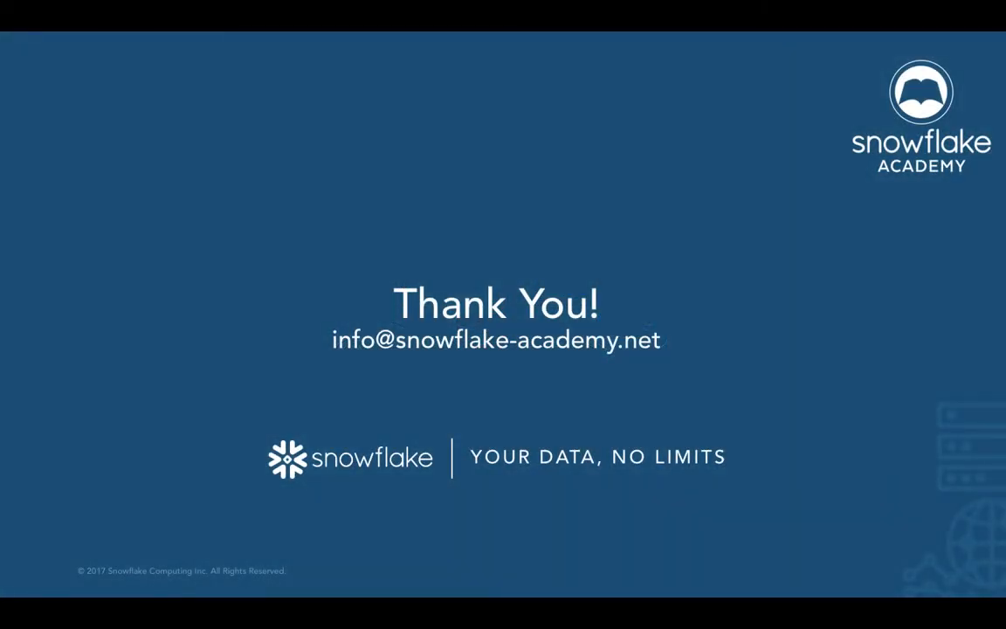